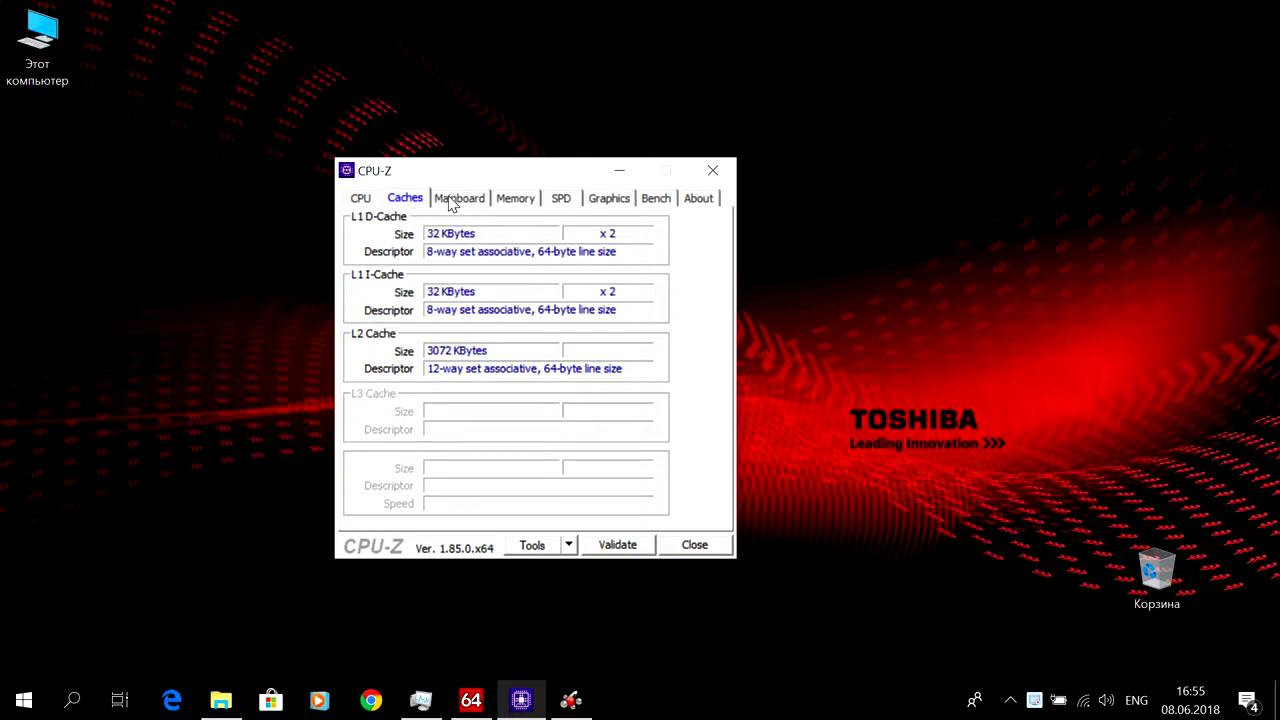
Step: Review the mainboard, memory, Slot #2 SPD and graphics information in CPU-Z
click(452, 200)
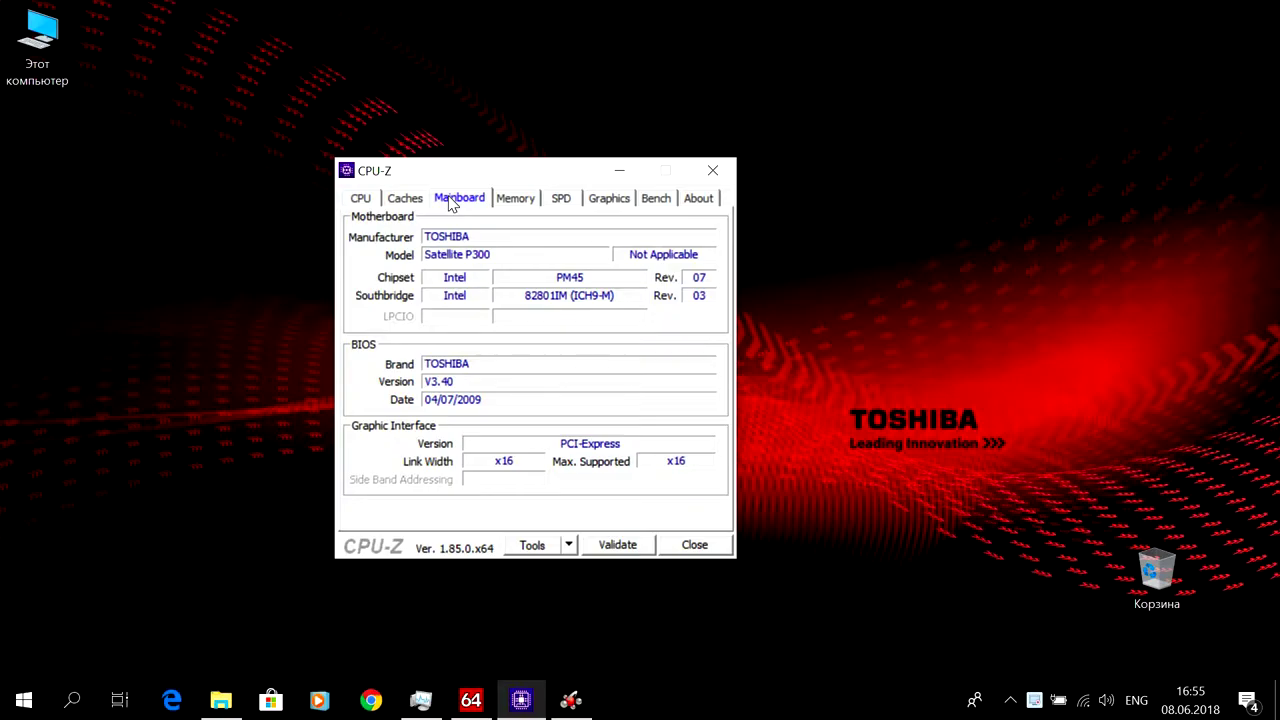
click(503, 208)
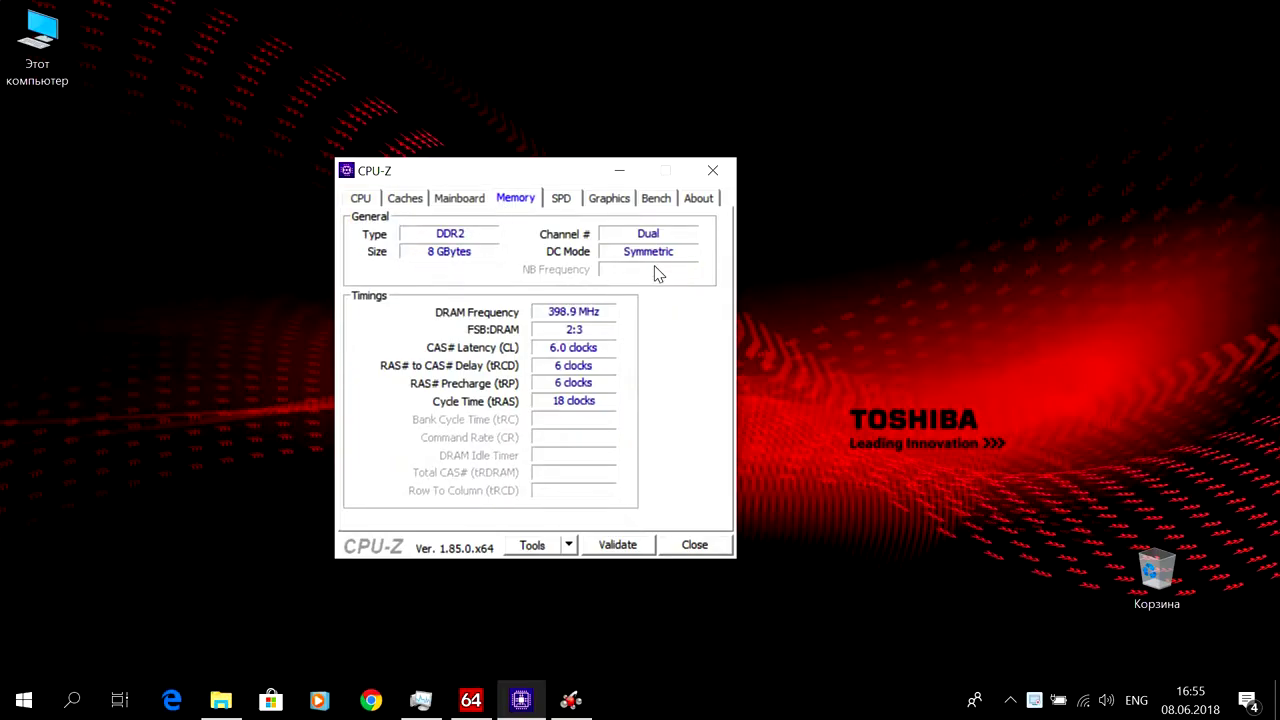
click(576, 204)
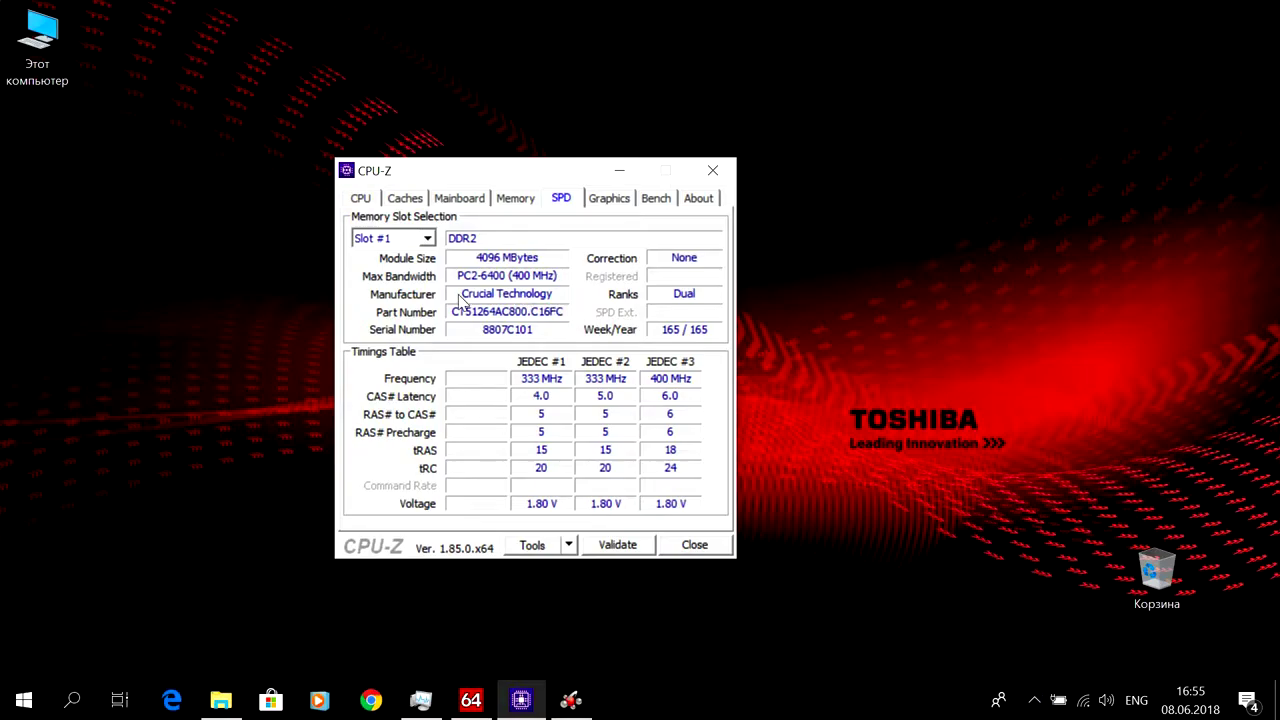
click(428, 241)
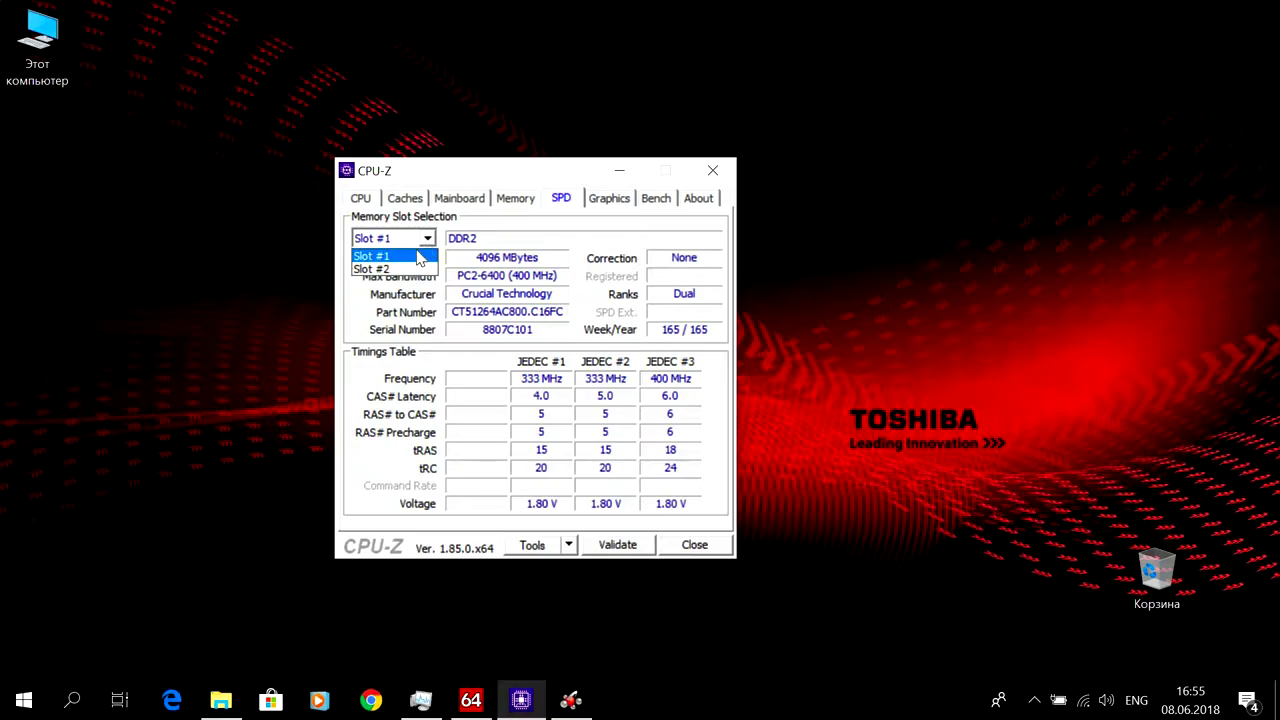
click(416, 270)
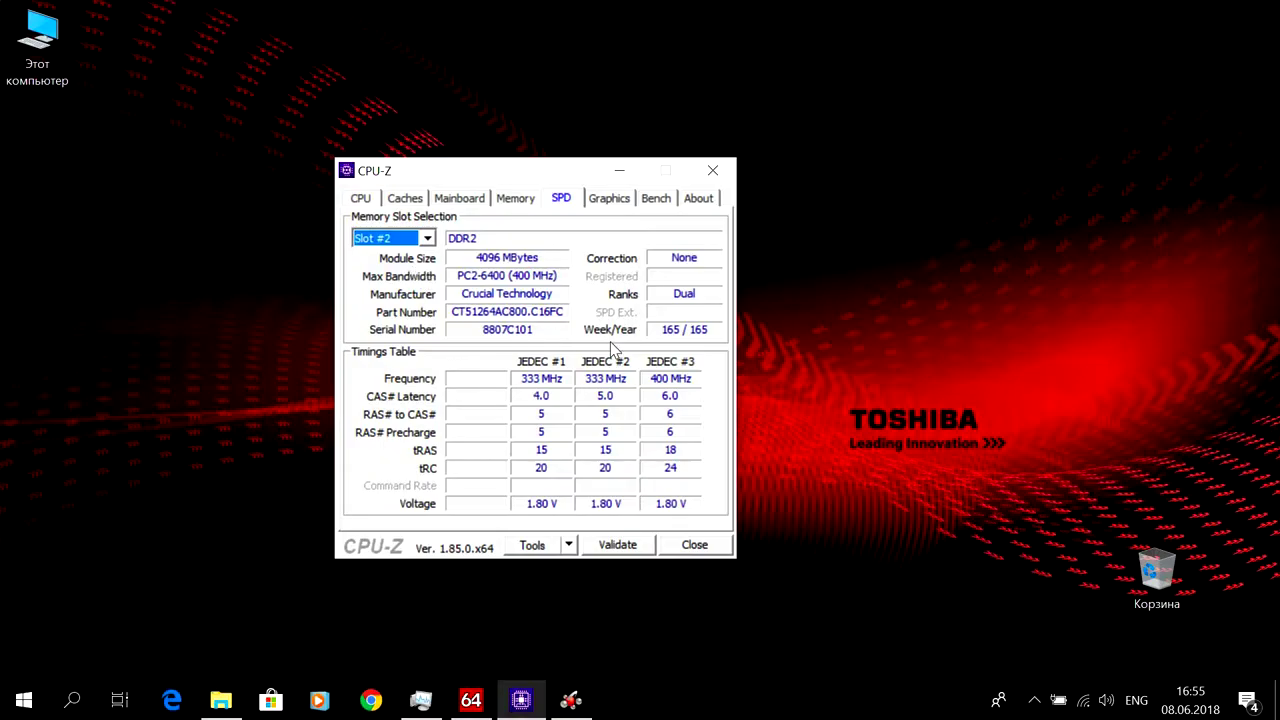
click(609, 200)
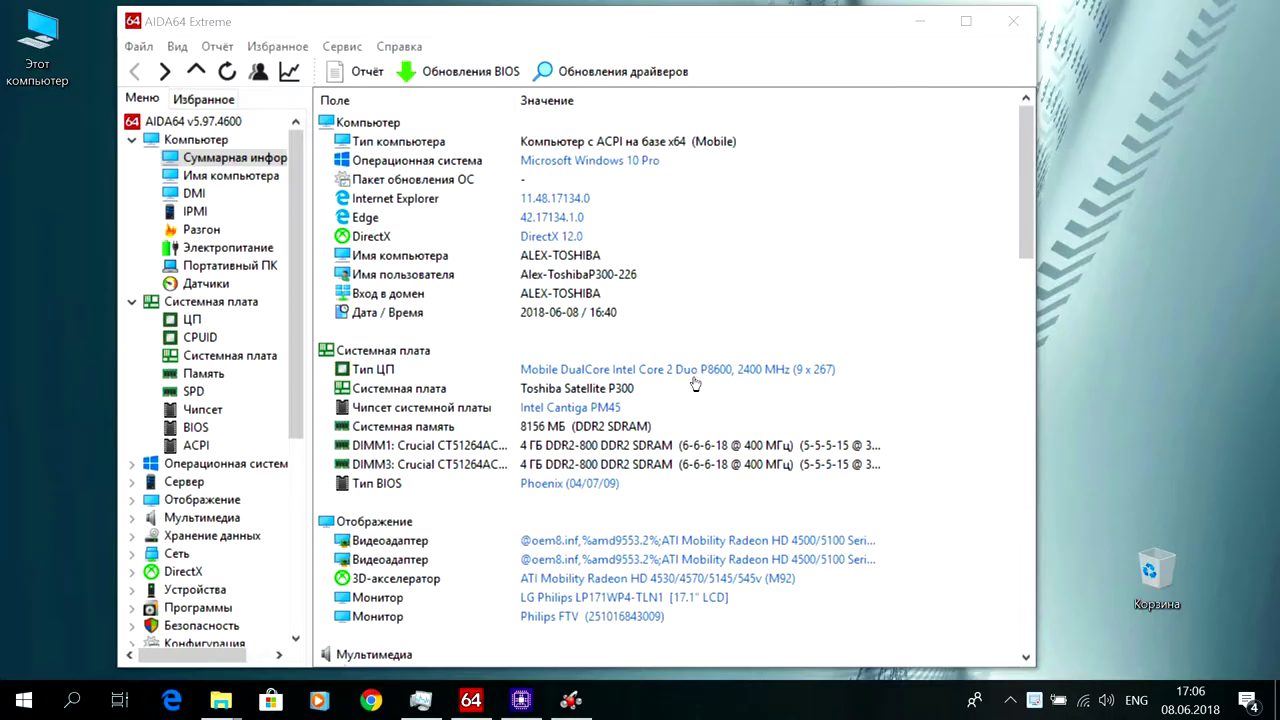
Step: Switch to AIDA64 Extreme and read through the whole computer summary, from the system board to the DMI data
scroll(752, 332, down, 5)
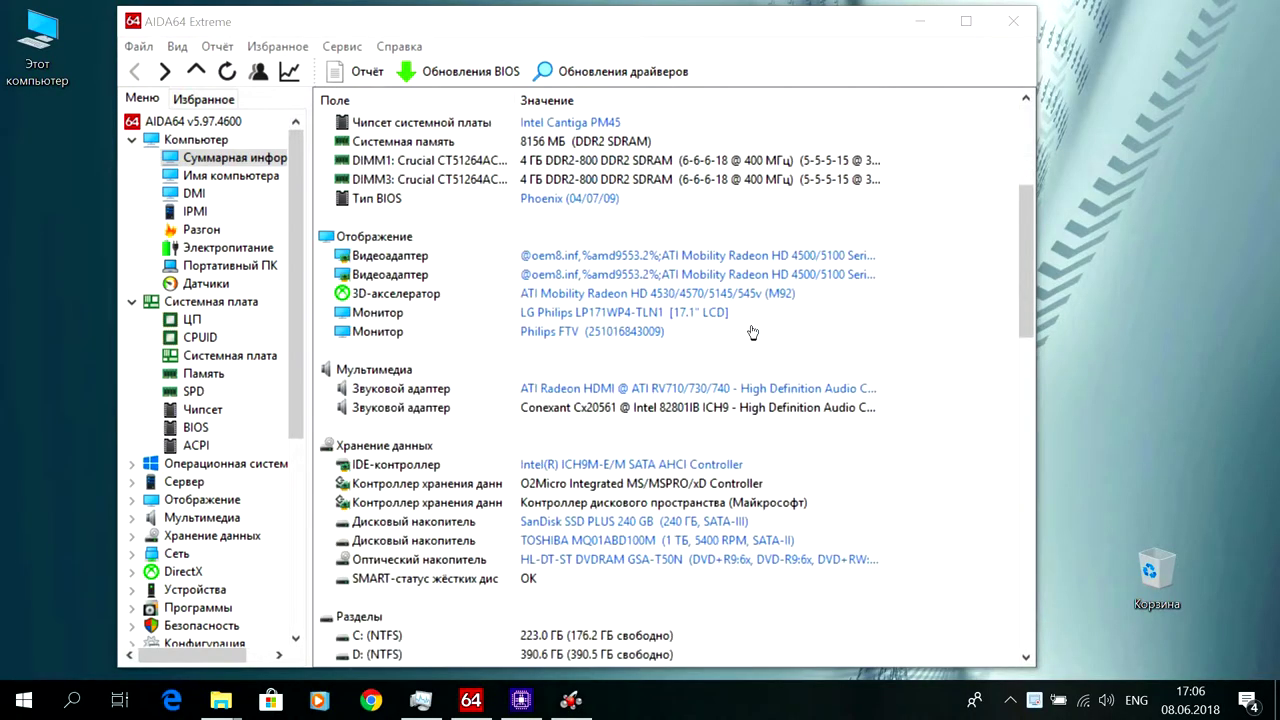
scroll(752, 332, down, 13)
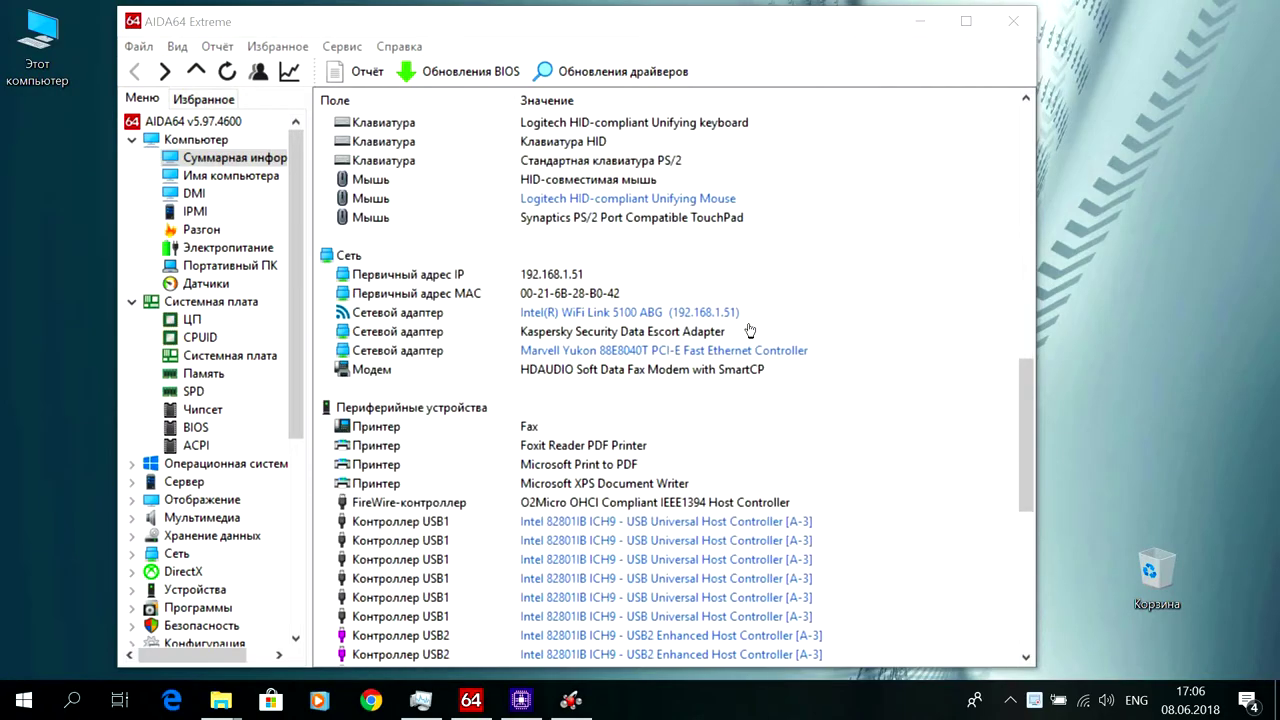
scroll(749, 331, down, 9)
scroll(749, 331, up, 7)
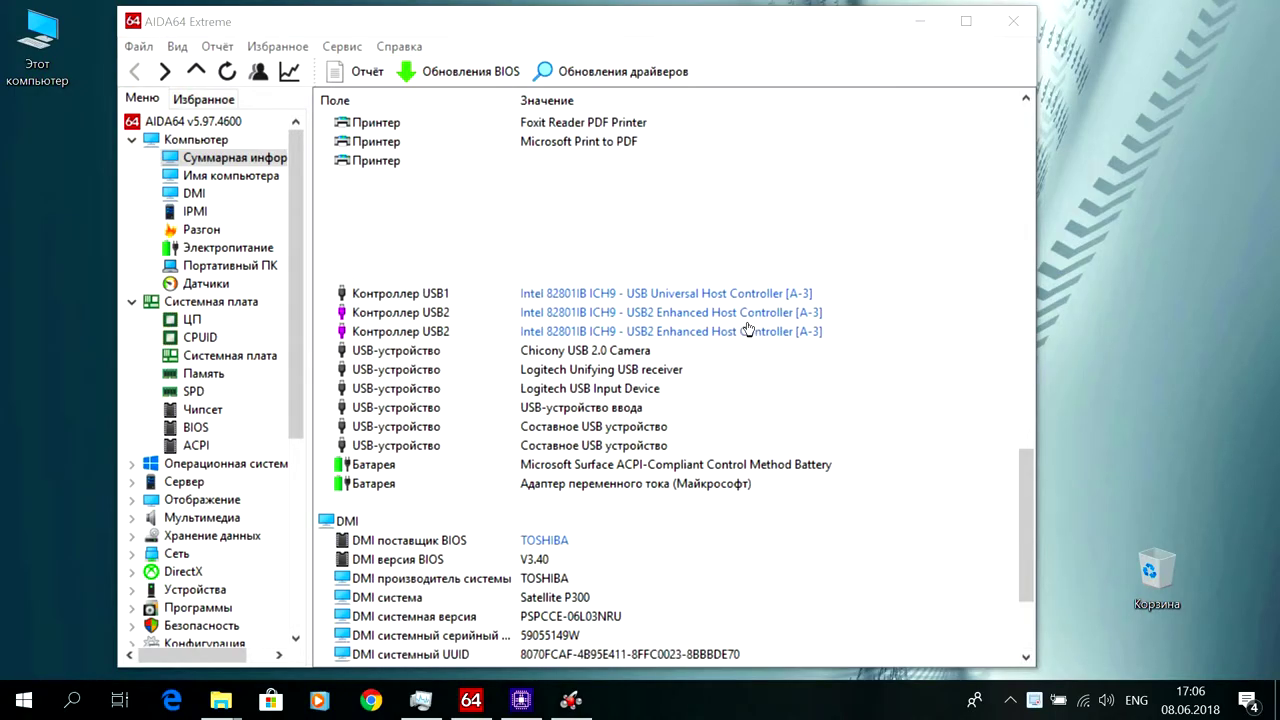
scroll(749, 331, up, 20)
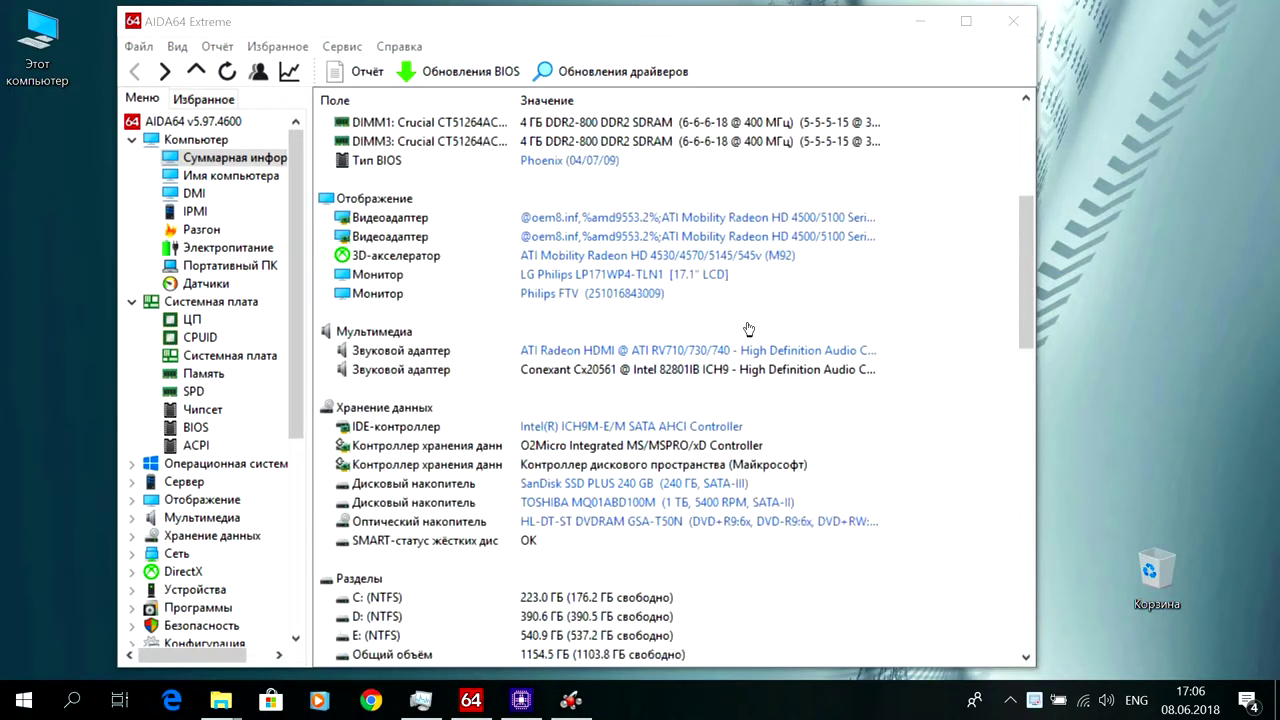
scroll(749, 329, up, 2)
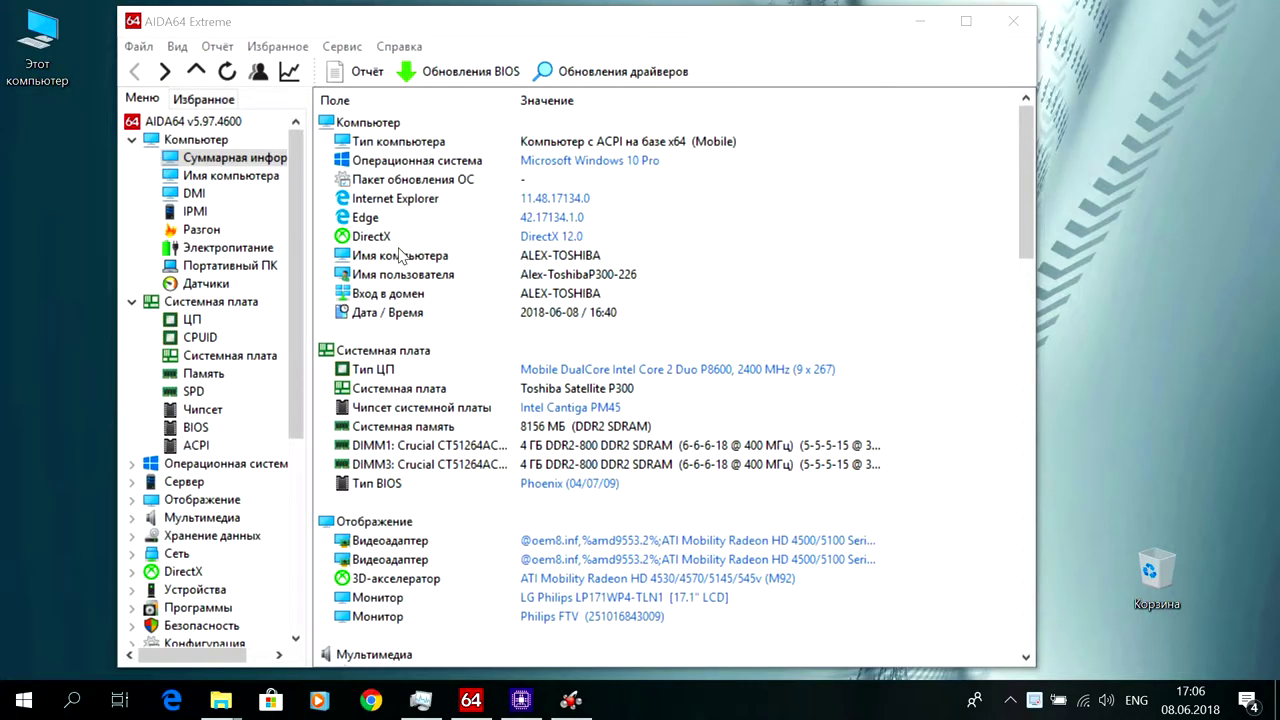
Step: View the power supply and battery properties and the sensor readings of the computer
click(229, 252)
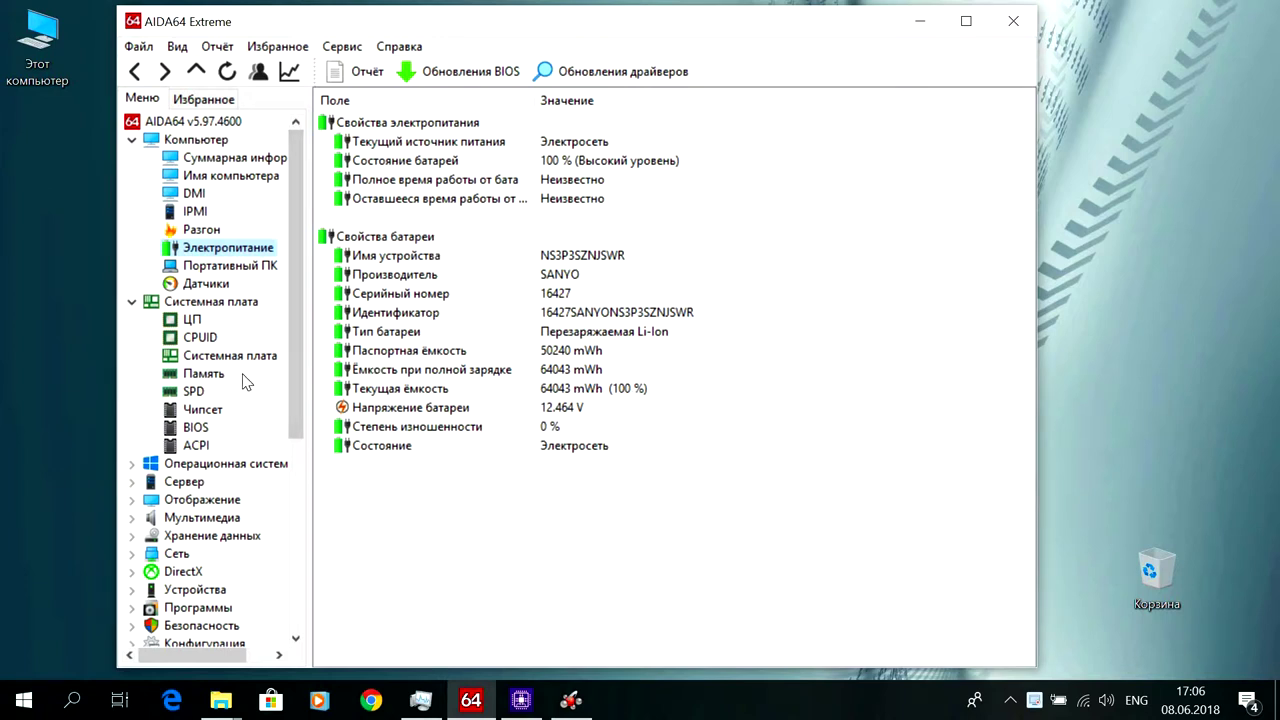
click(206, 285)
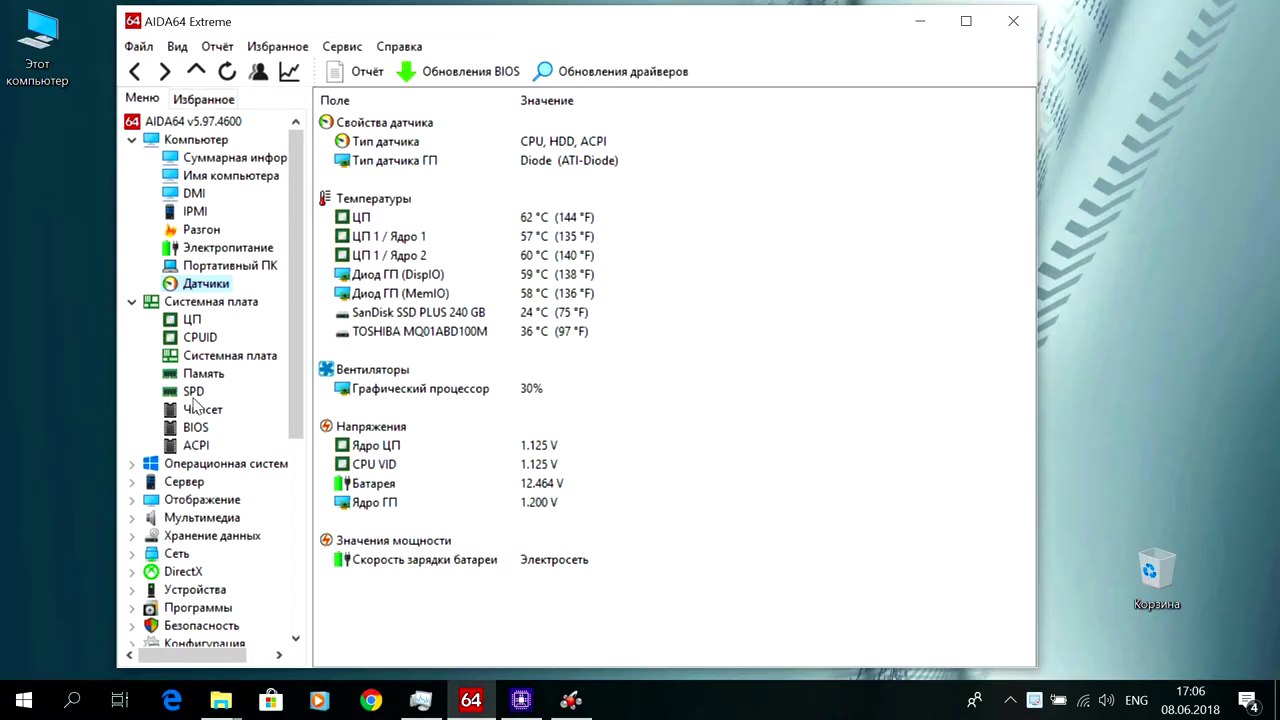
Step: Examine the CPU properties and the full CPUID list of instruction sets, security functions and supported features
click(192, 319)
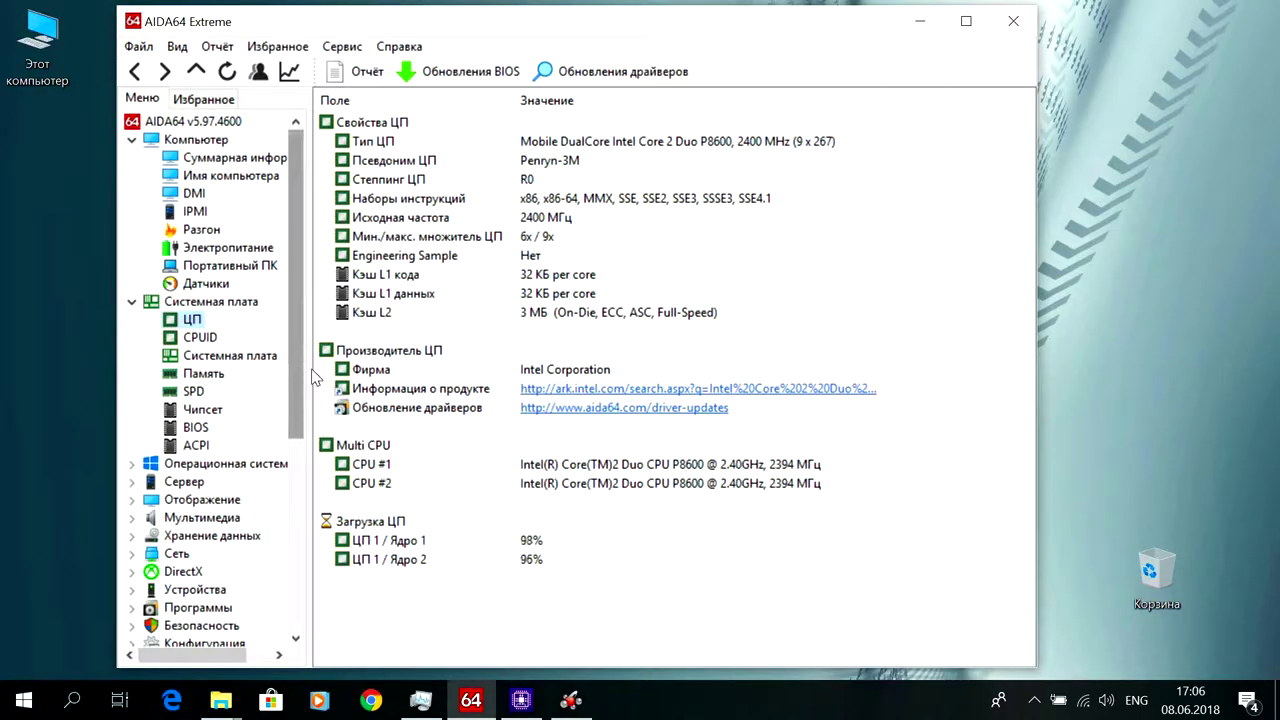
click(196, 339)
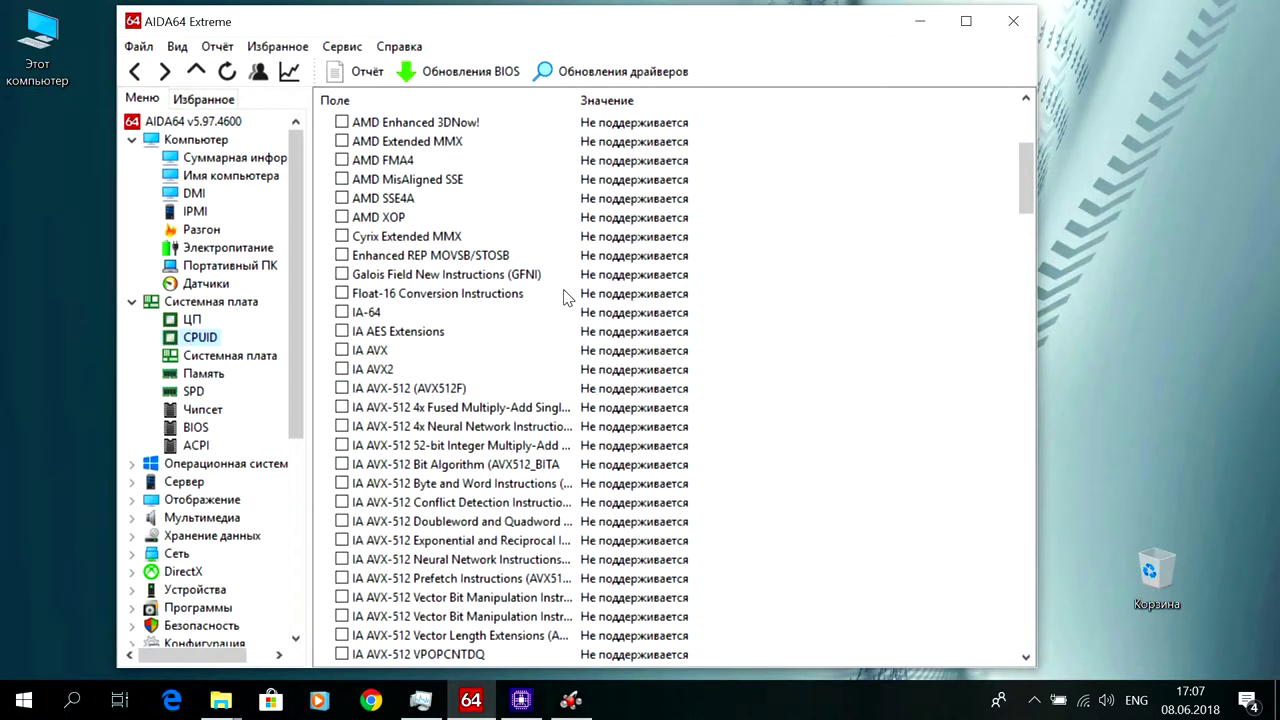
scroll(565, 297, up, 1)
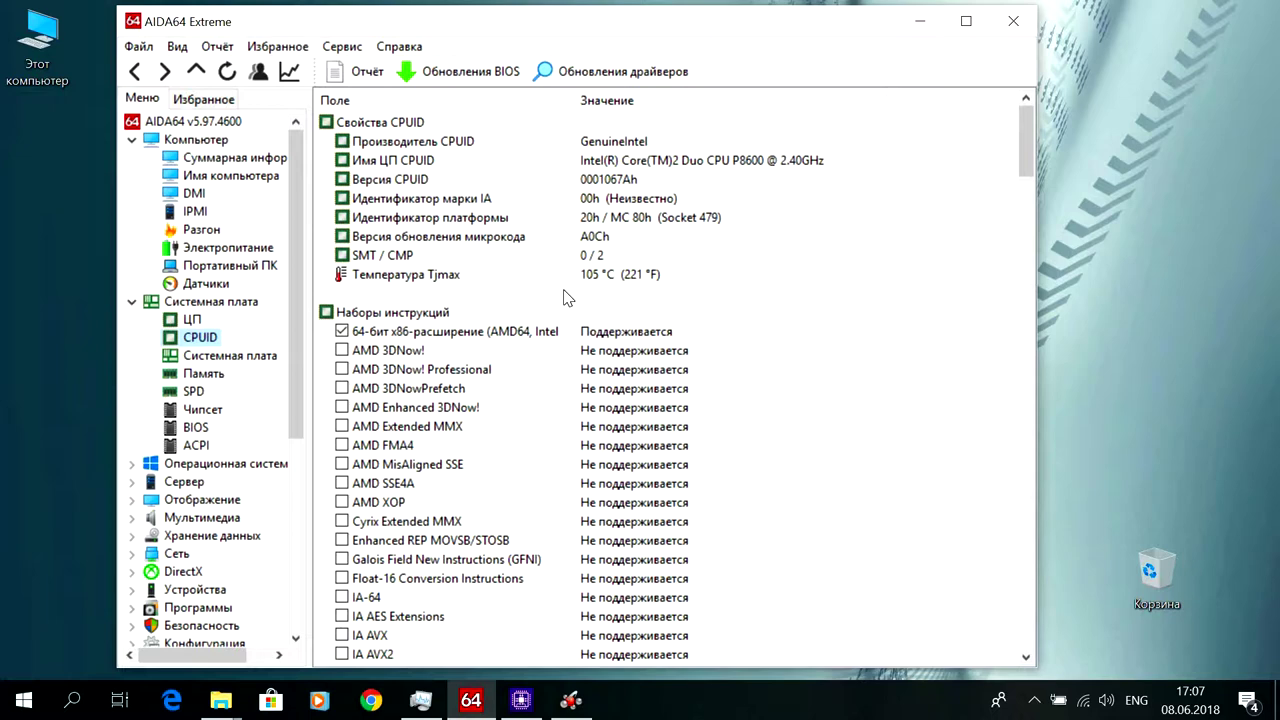
scroll(565, 297, down, 20)
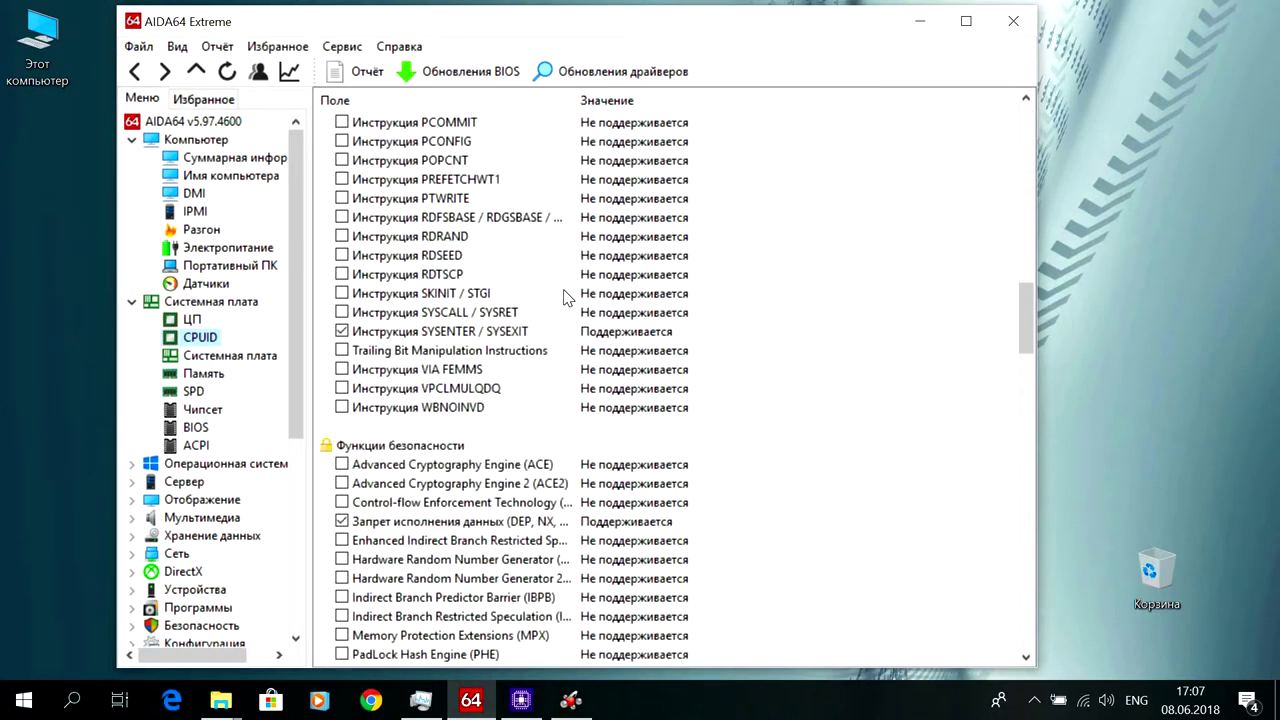
scroll(565, 297, down, 20)
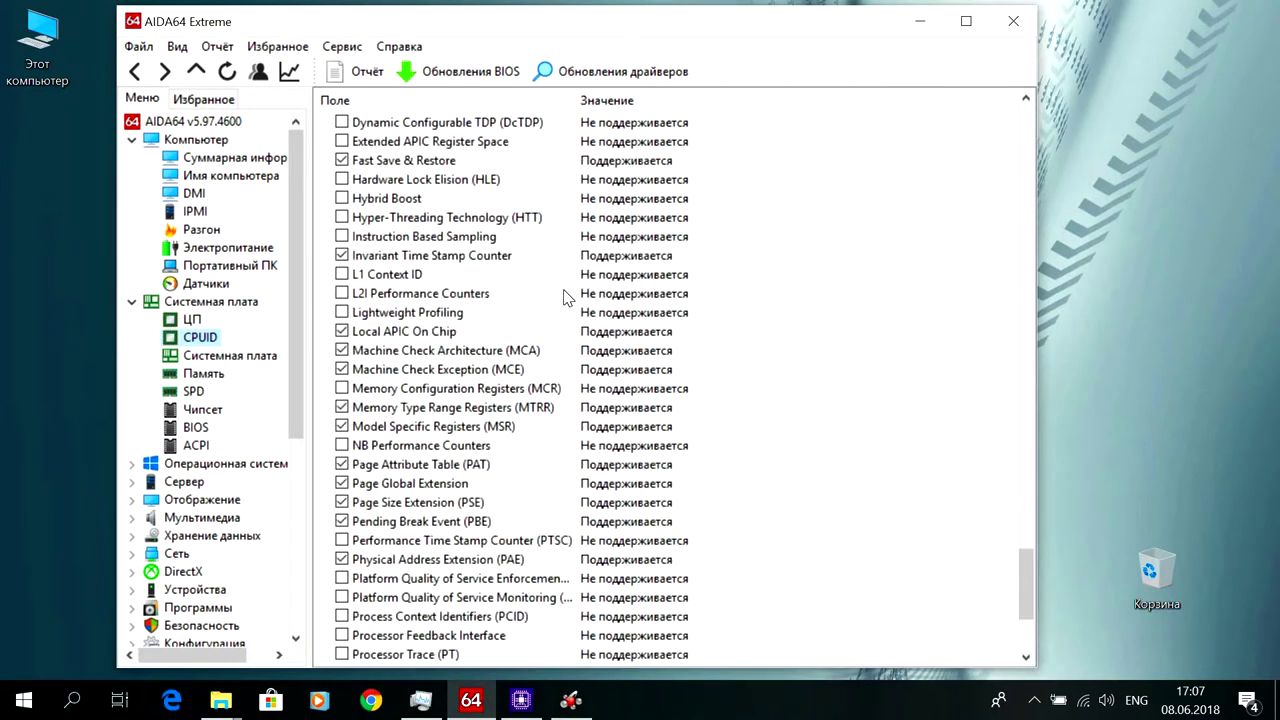
Step: View the system board's bus properties and the physical and virtual memory usage
click(251, 362)
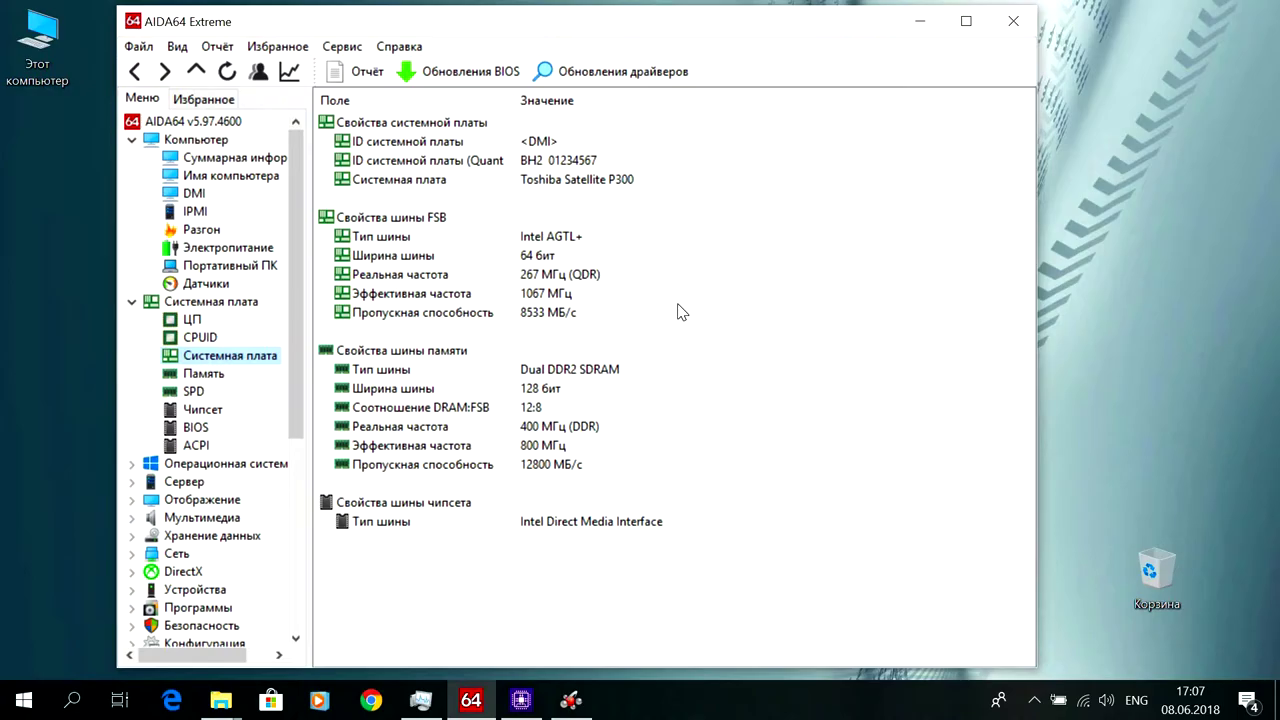
click(195, 376)
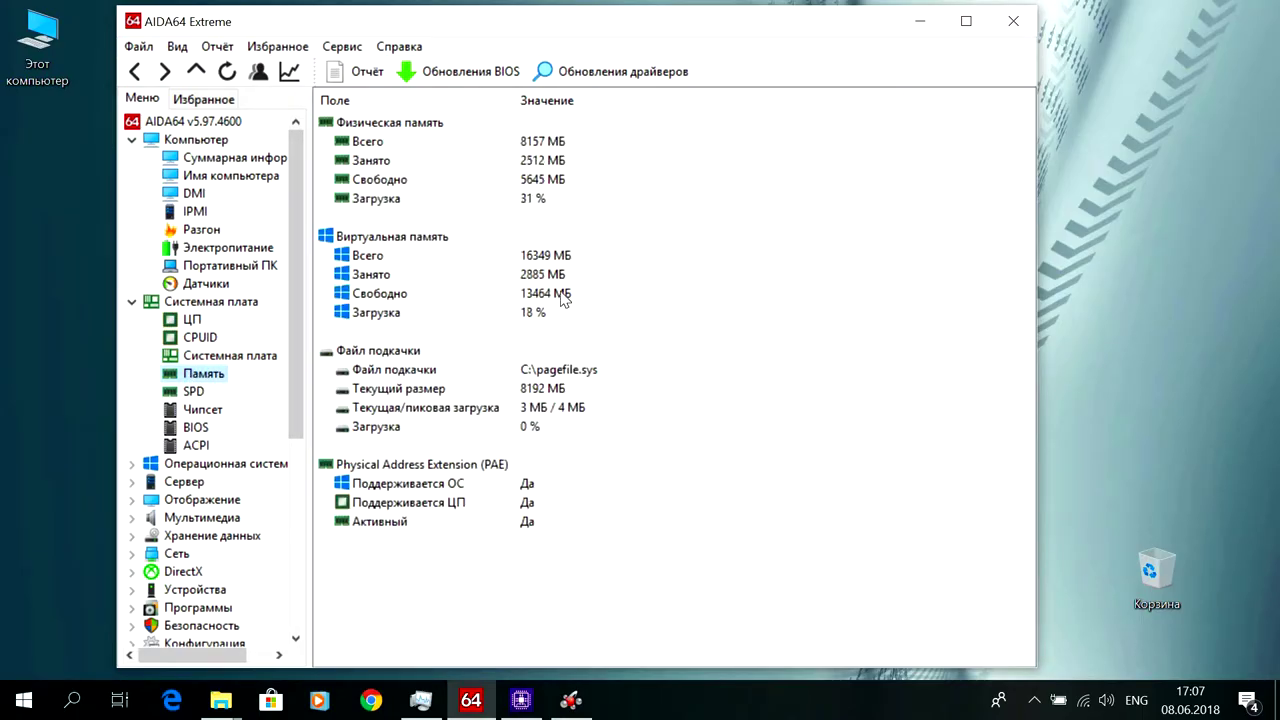
Step: Examine the SPD data of the DIMM1 memory module, including its properties, timings and manufacturer
click(194, 392)
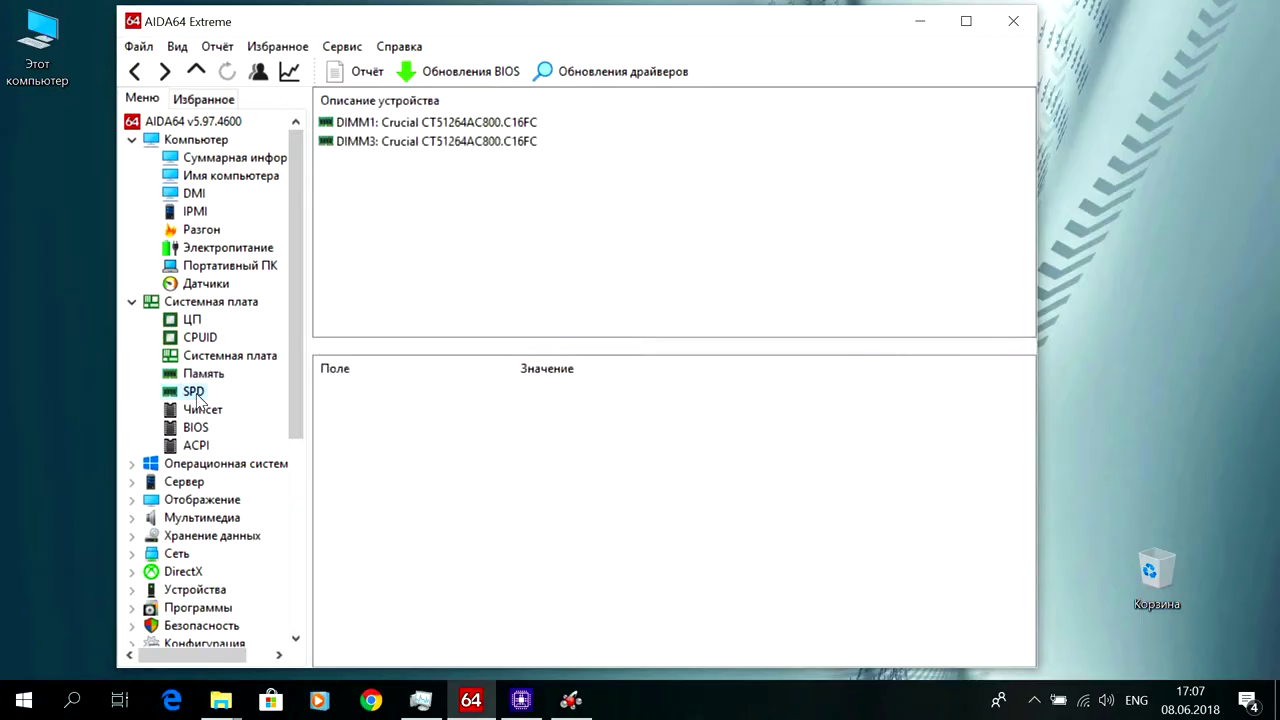
click(481, 125)
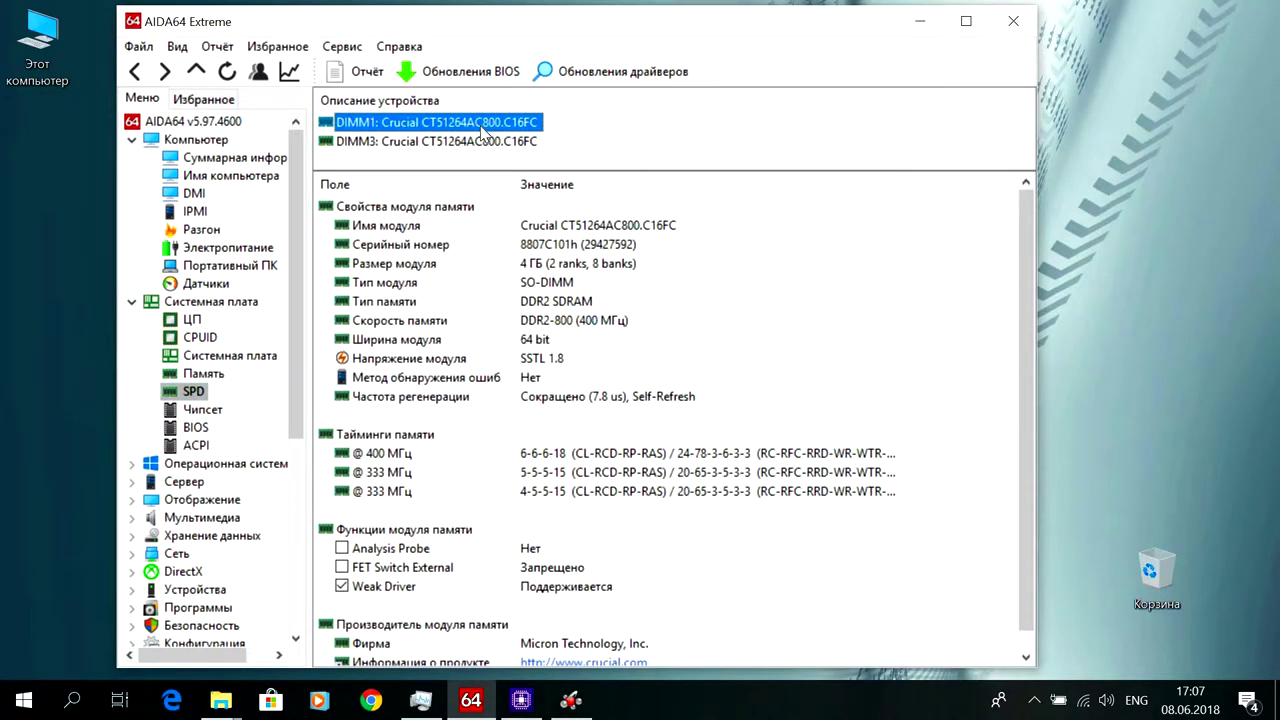
scroll(785, 306, down, 1)
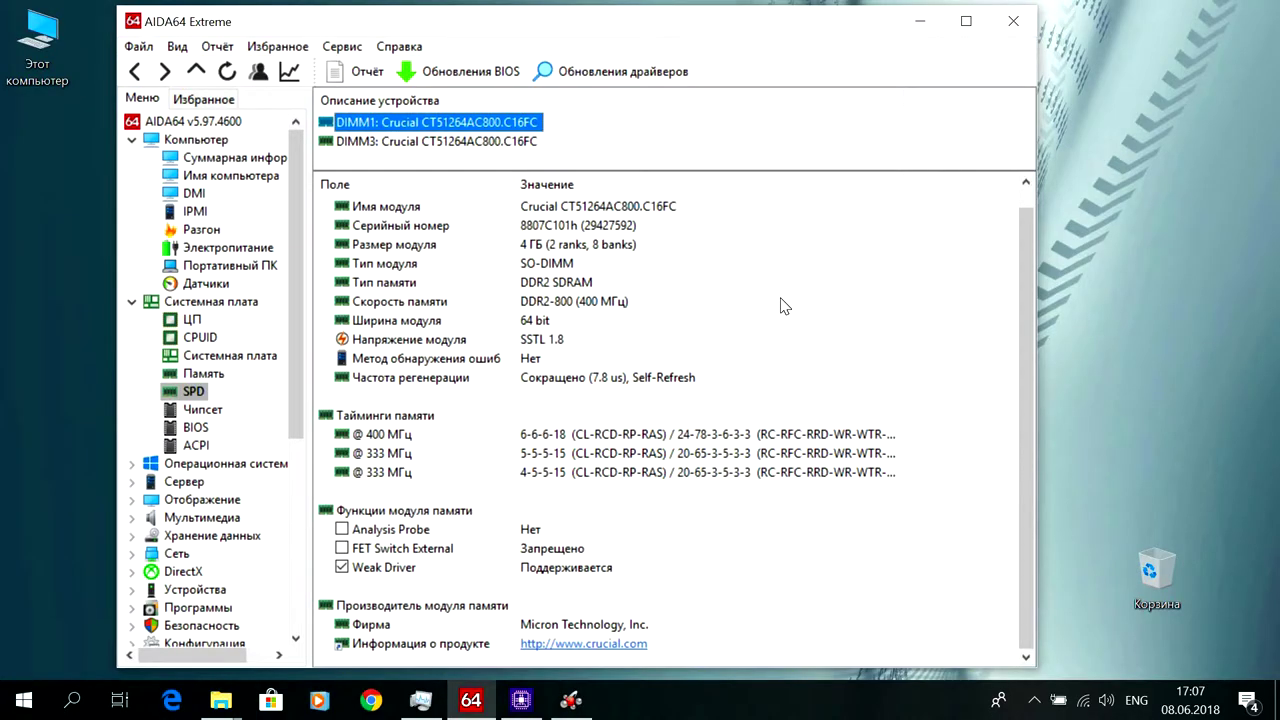
scroll(785, 306, up, 1)
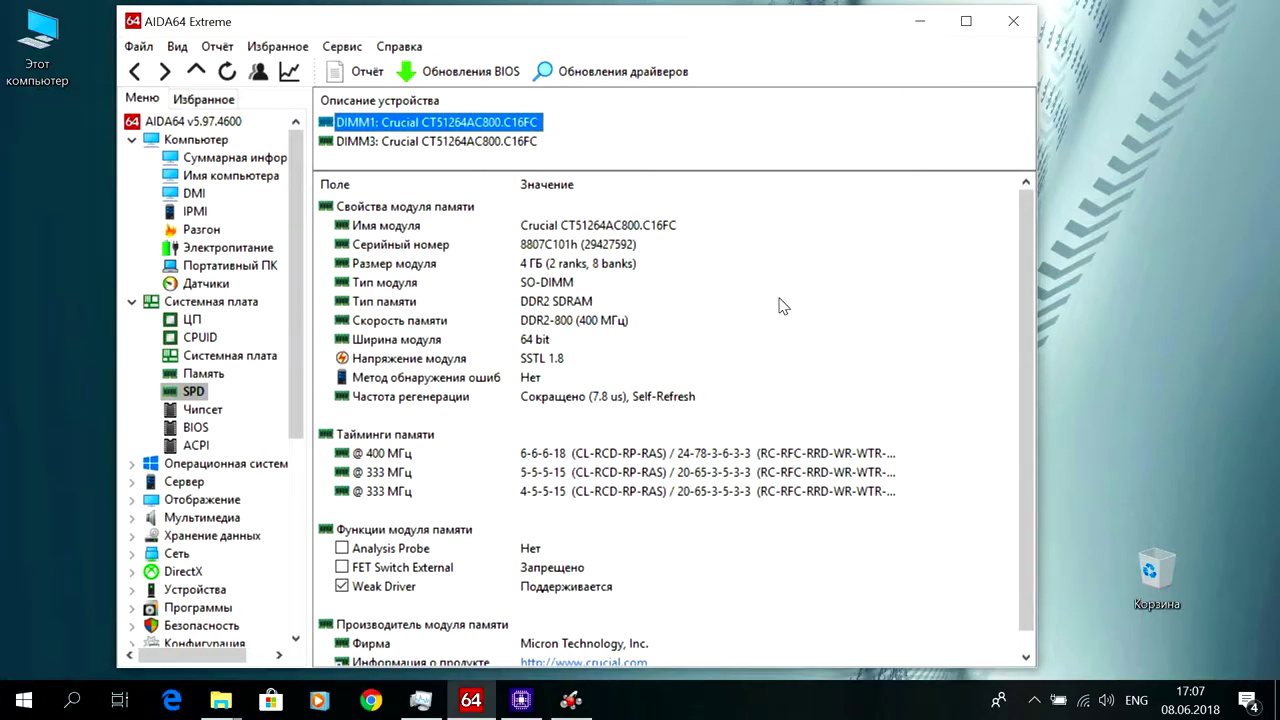
scroll(783, 306, down, 1)
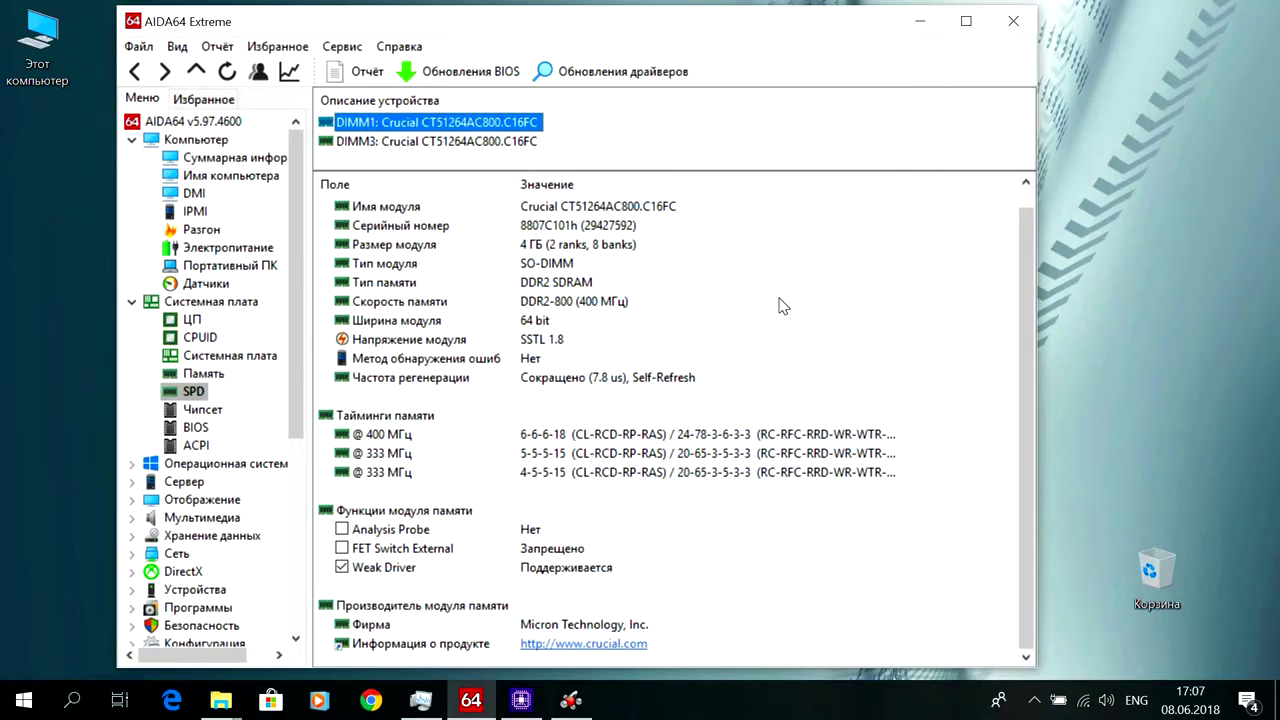
scroll(783, 306, up, 1)
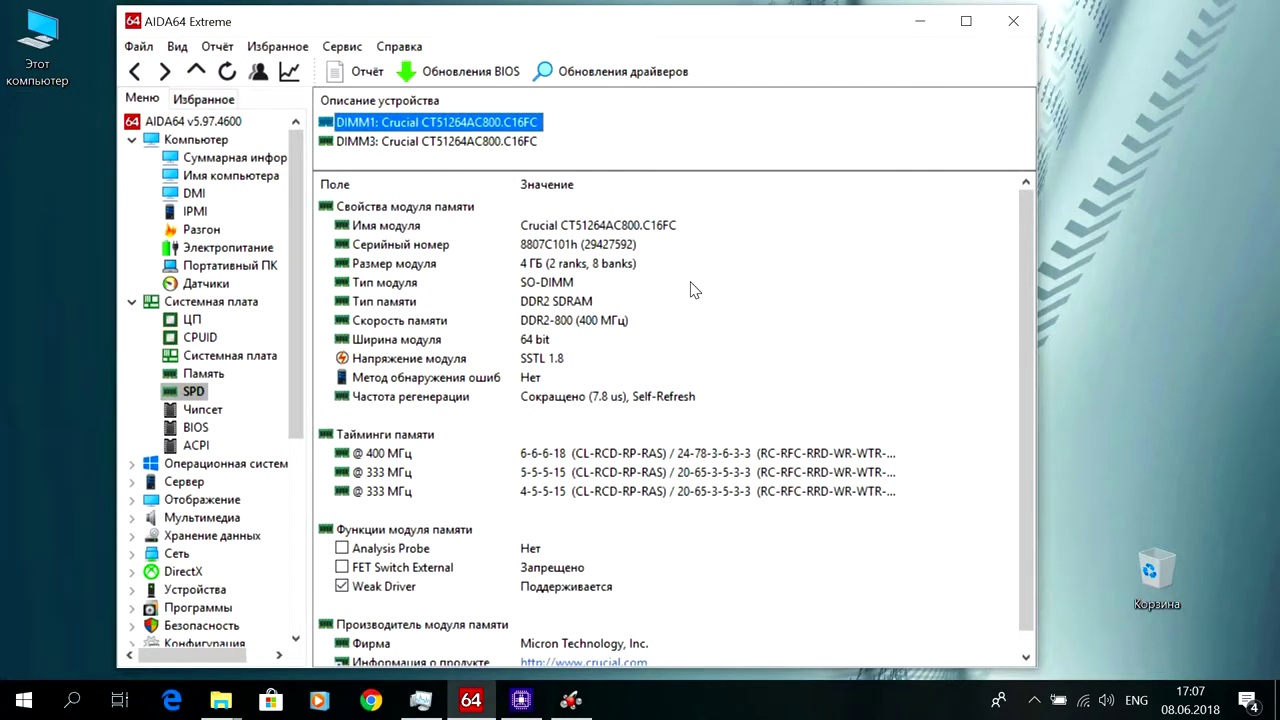
Step: Examine the SPD properties, timings and manufacturer of the DIMM3 memory module
click(371, 142)
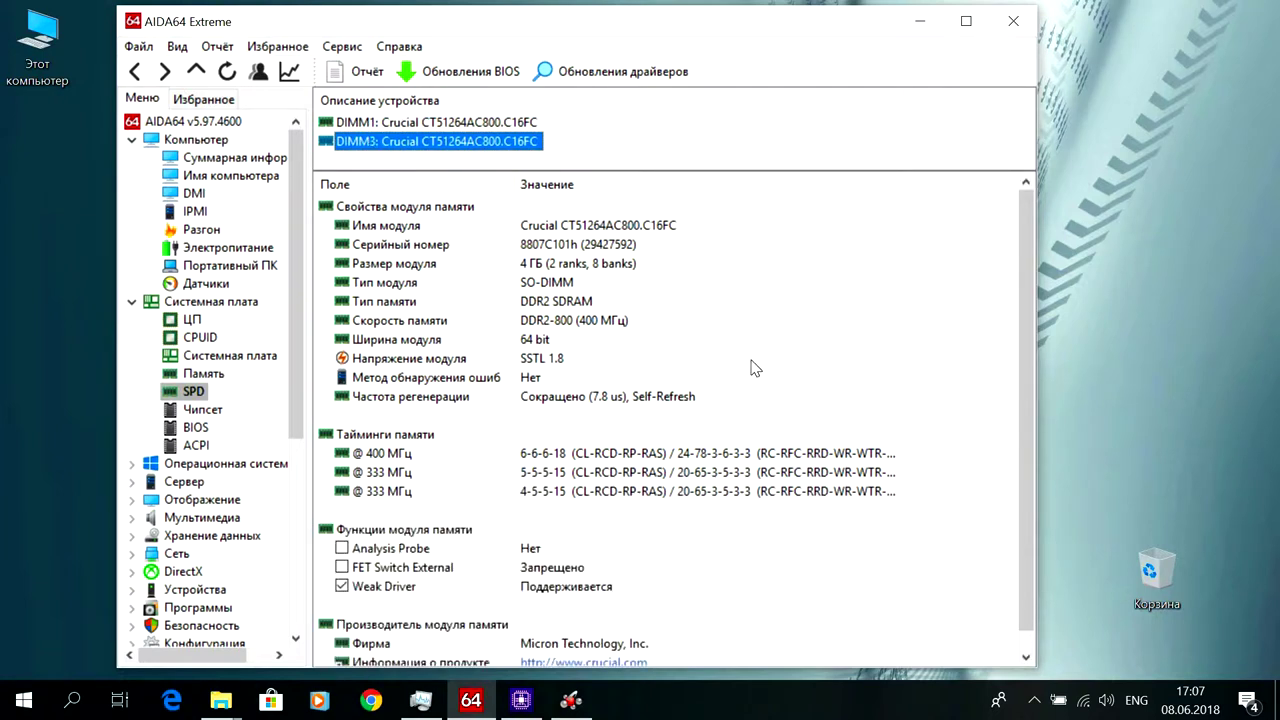
scroll(754, 368, down, 1)
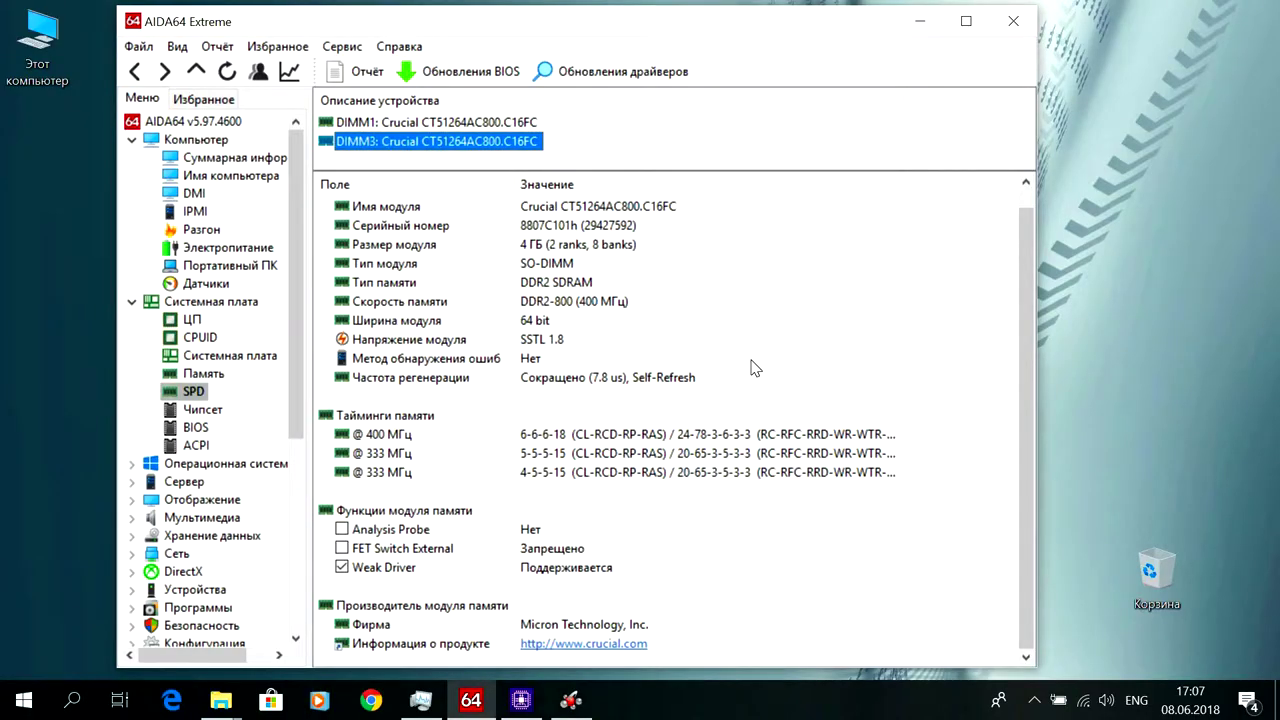
scroll(754, 368, up, 1)
scroll(754, 368, down, 1)
Step: Examine the chipset's Intel Cantiga PM45 north bridge, including its memory timings, memory slots and PCI Express controller
click(197, 412)
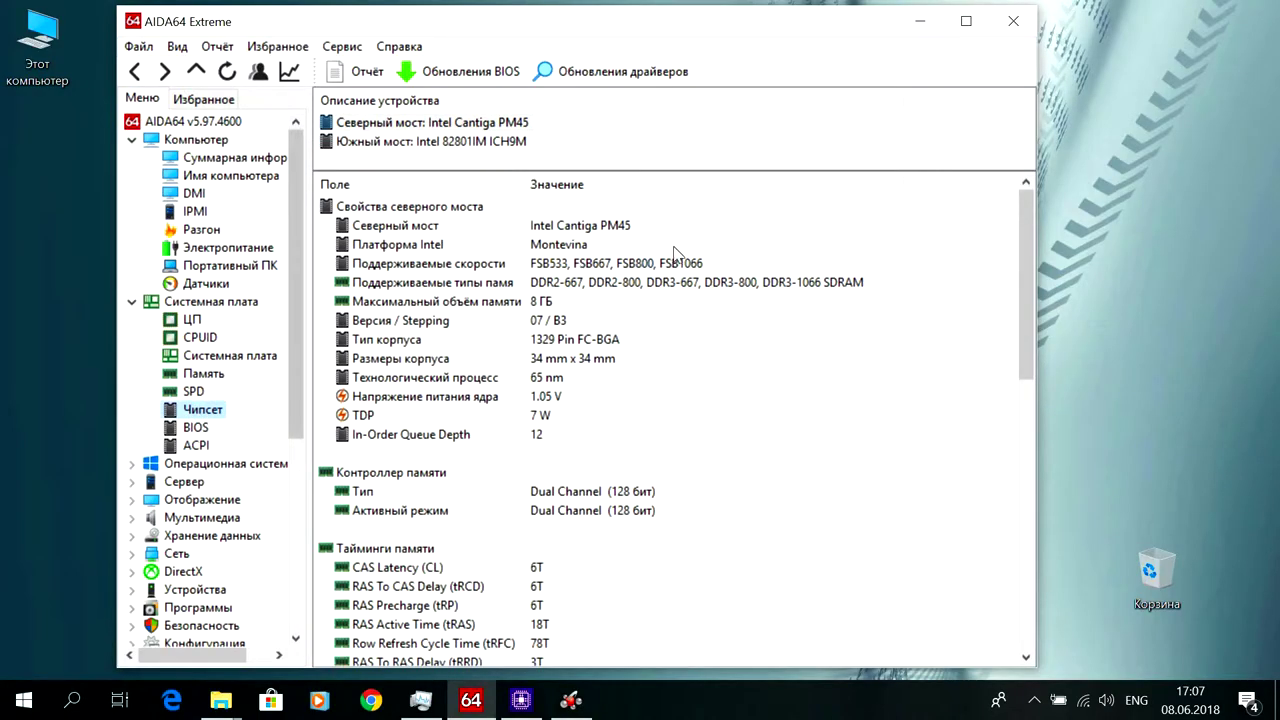
click(518, 124)
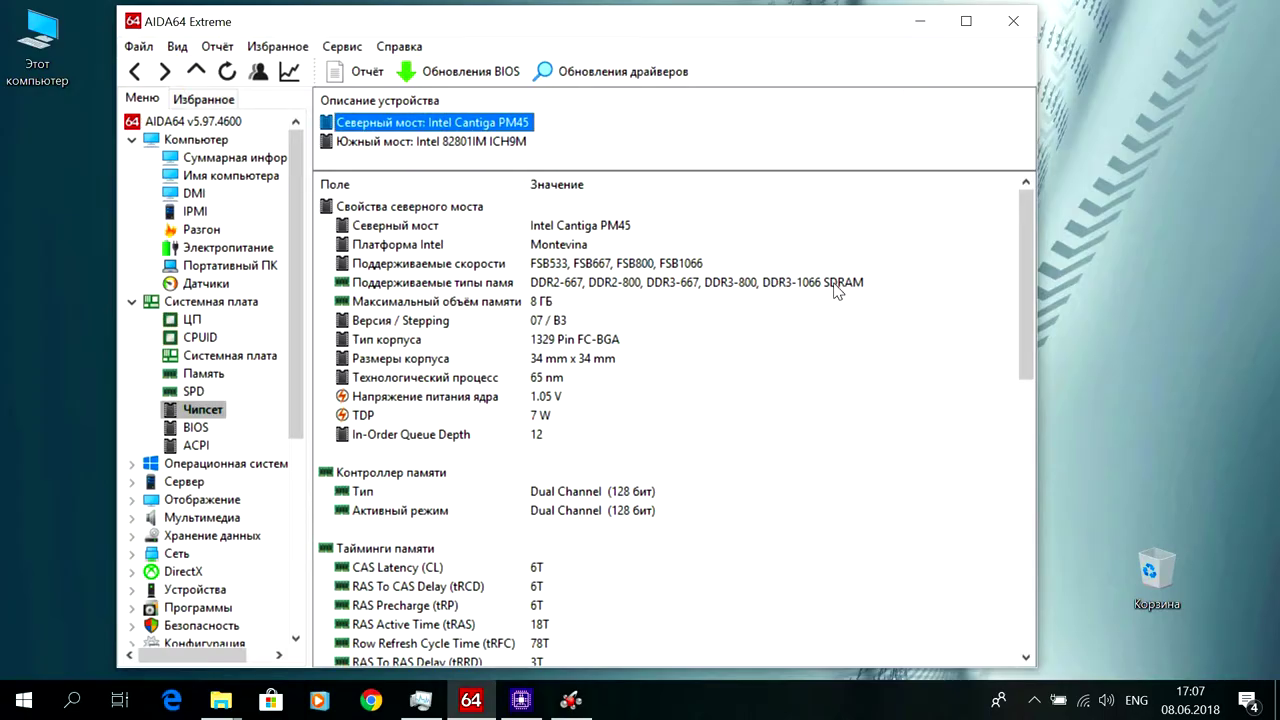
scroll(845, 305, down, 1)
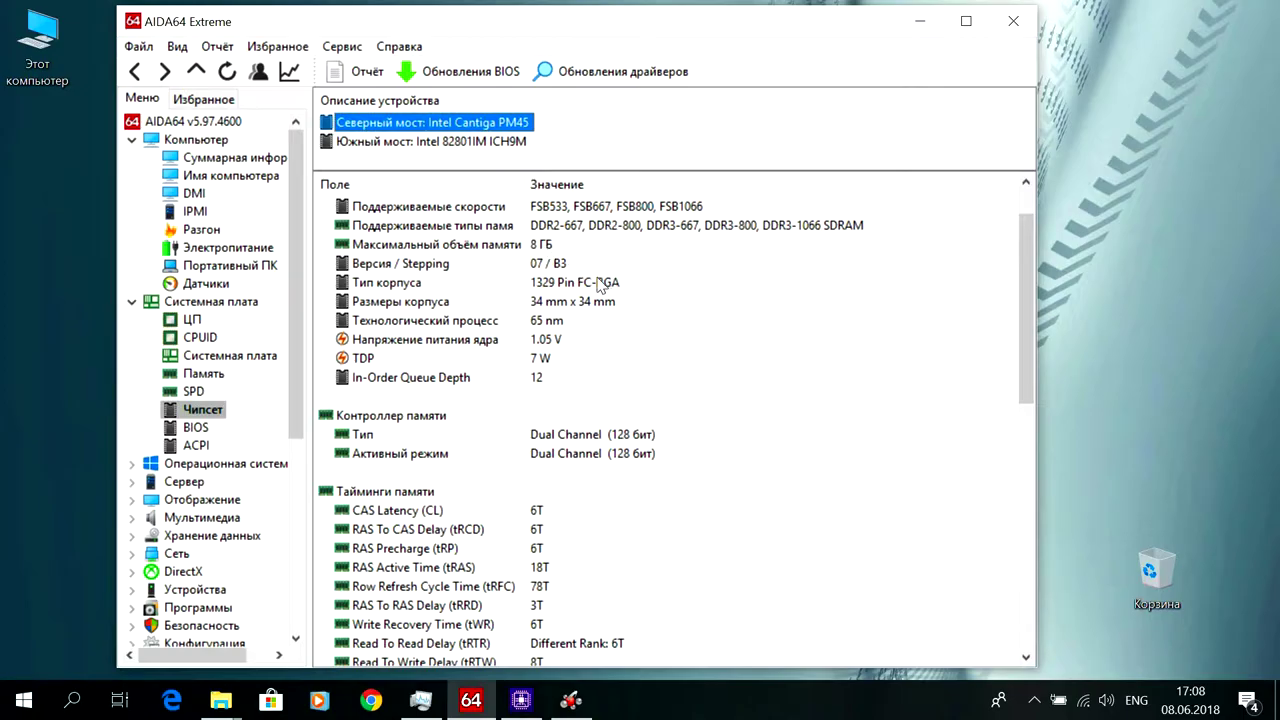
scroll(600, 285, down, 10)
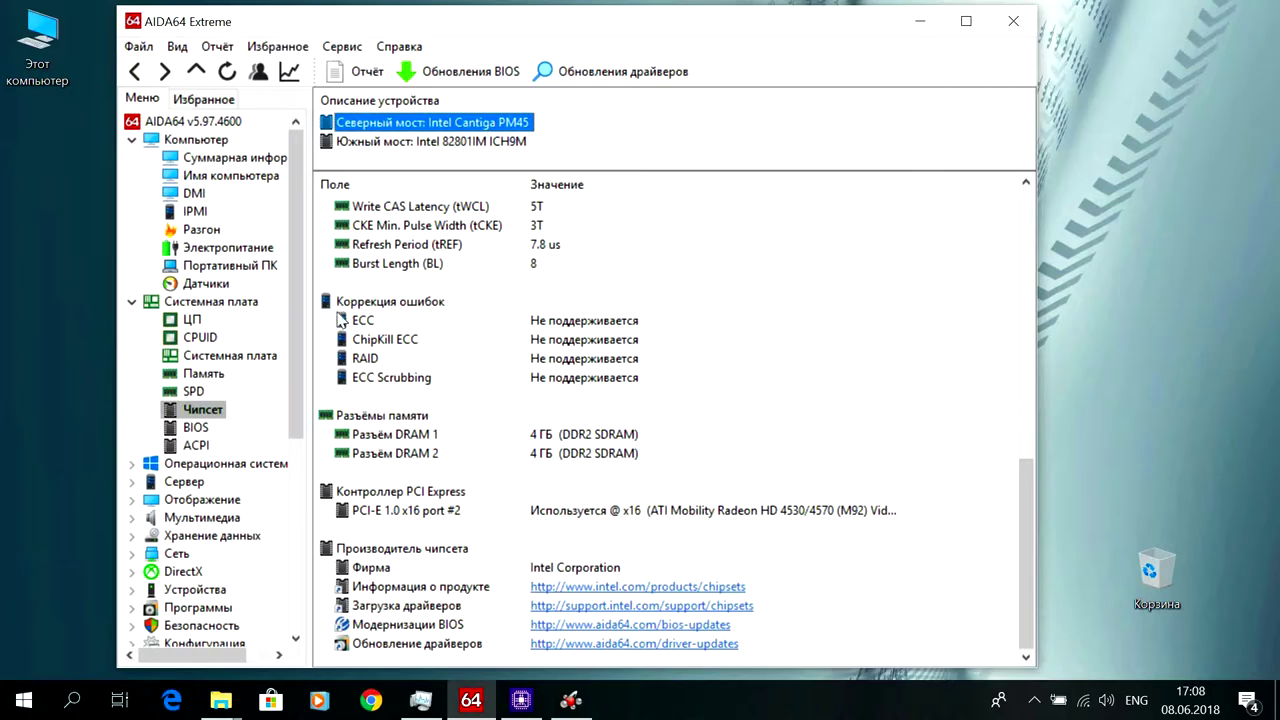
Step: View the BIOS properties and look through the list of ACPI description tables
click(196, 428)
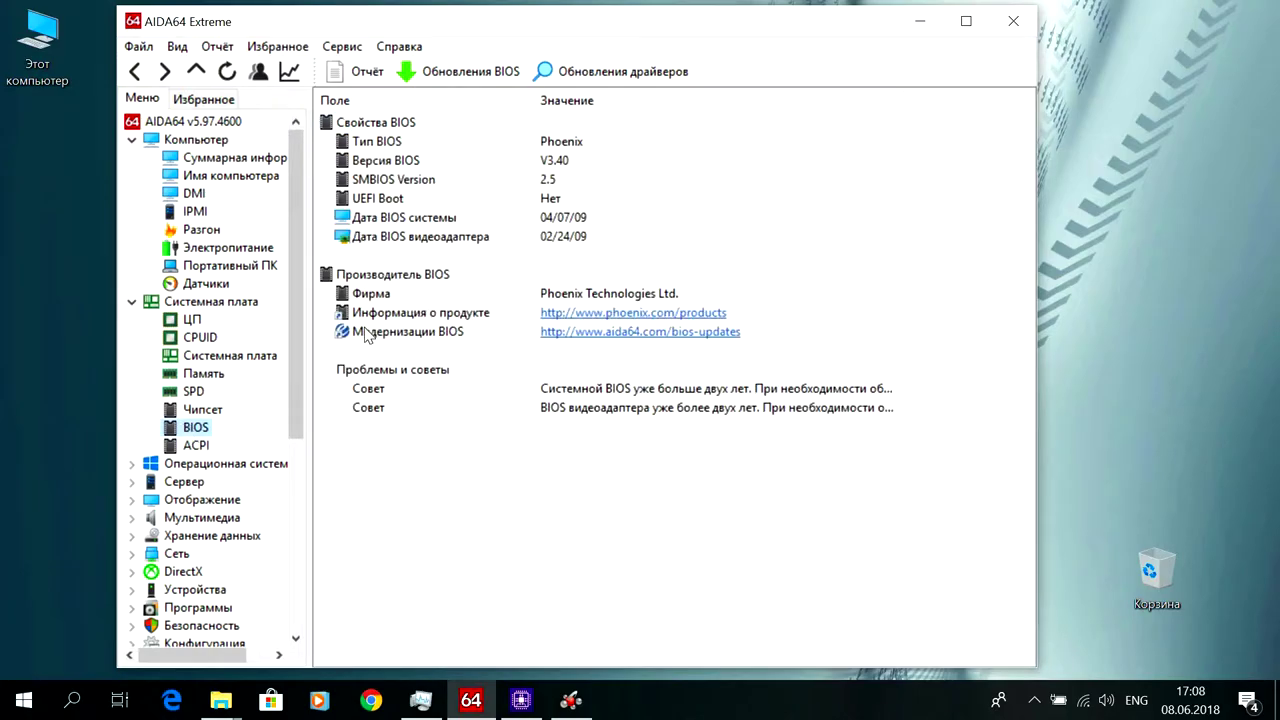
click(196, 446)
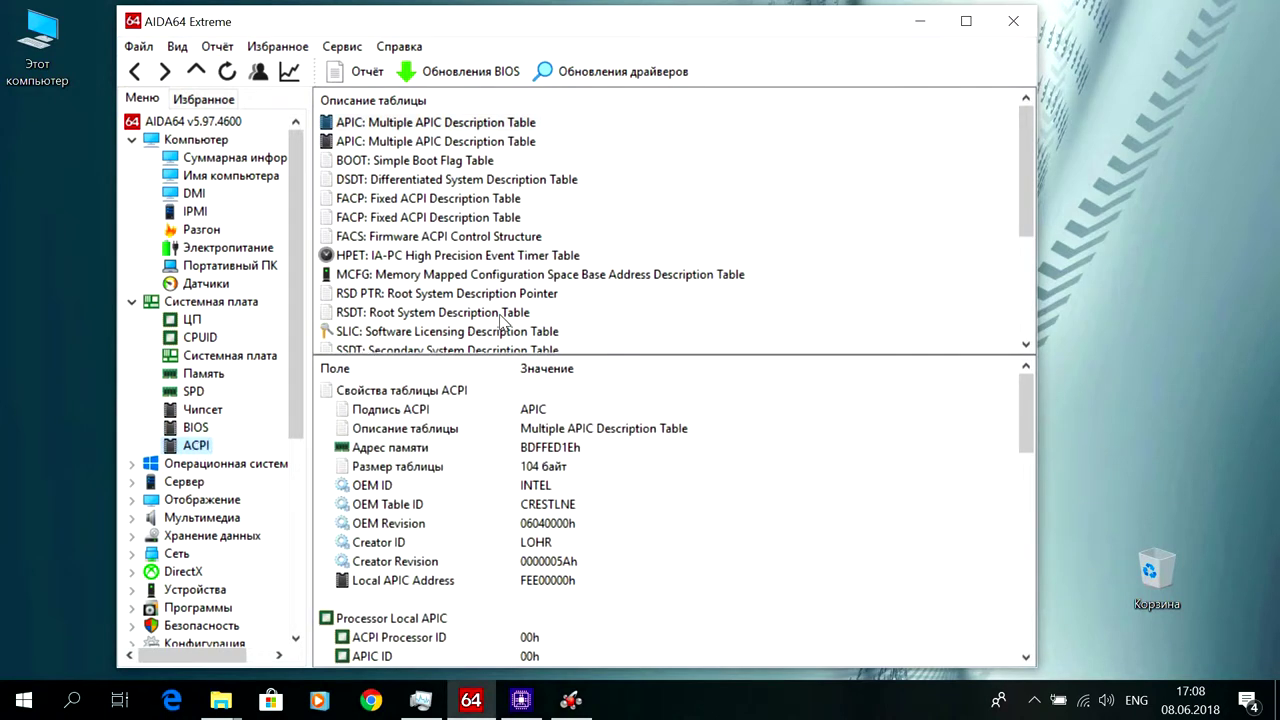
scroll(585, 288, down, 3)
scroll(588, 288, up, 1)
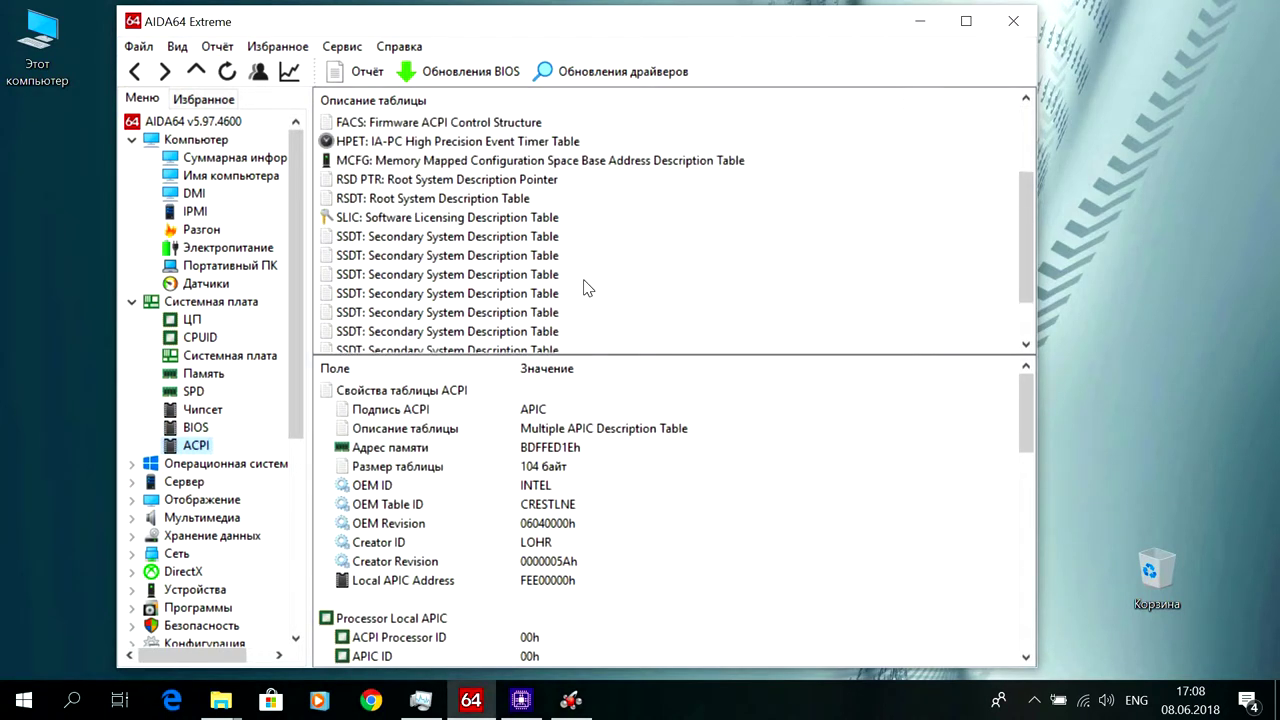
Step: Examine the APIC description table's properties, including its Processor Local APIC and I/O APIC entries
scroll(588, 288, up, 2)
scroll(640, 420, down, 10)
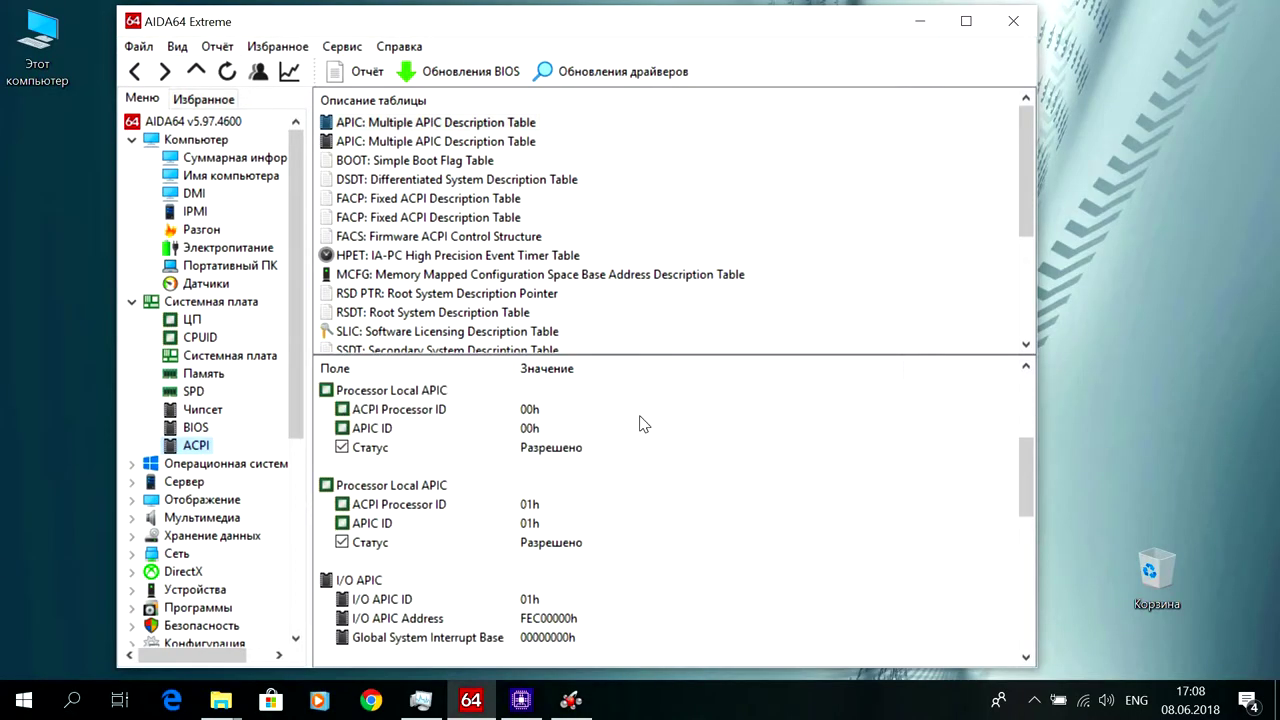
scroll(636, 417, up, 10)
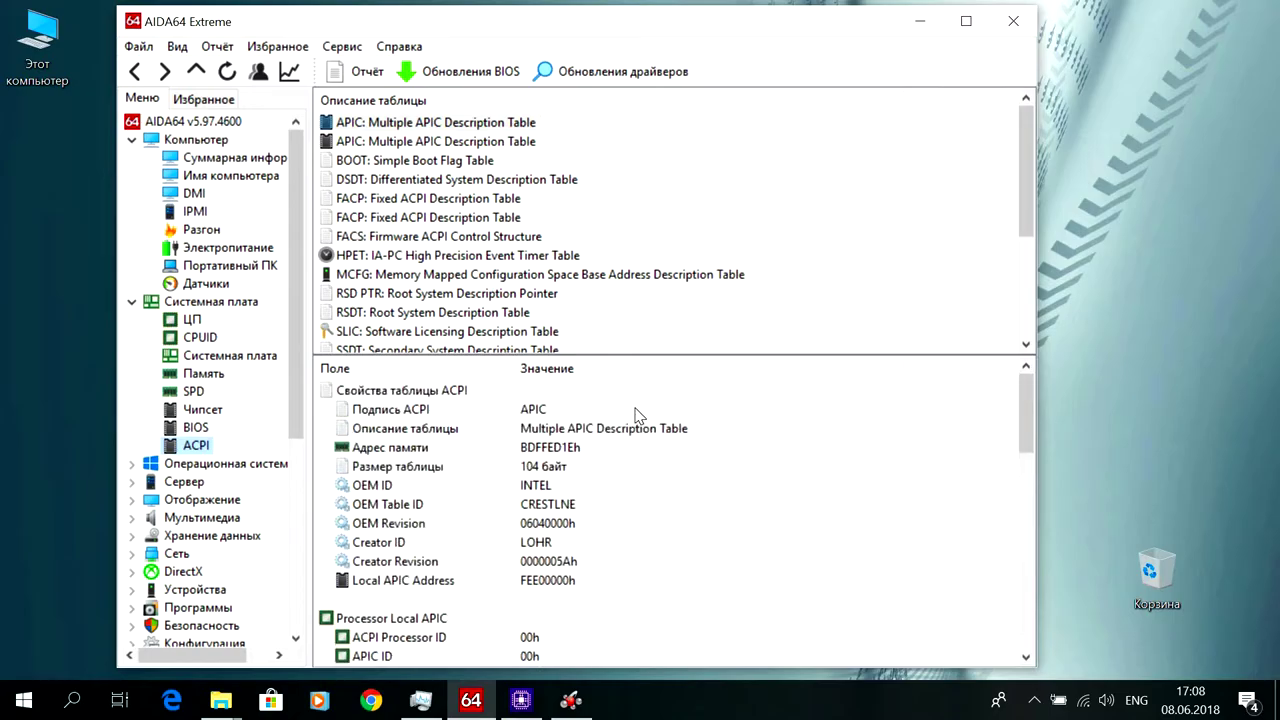
Step: Revisit the SPD and system memory data, and examine the chipset's Intel 82801IM ICH9M south bridge
click(193, 392)
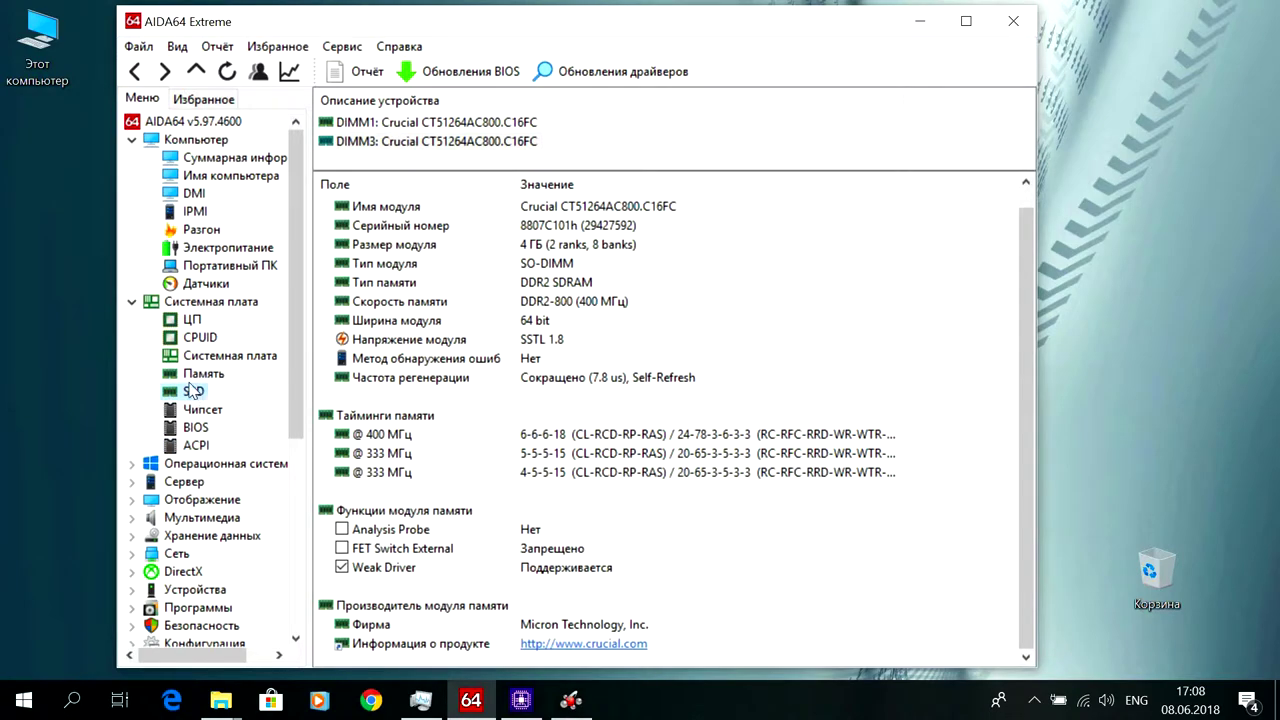
click(189, 378)
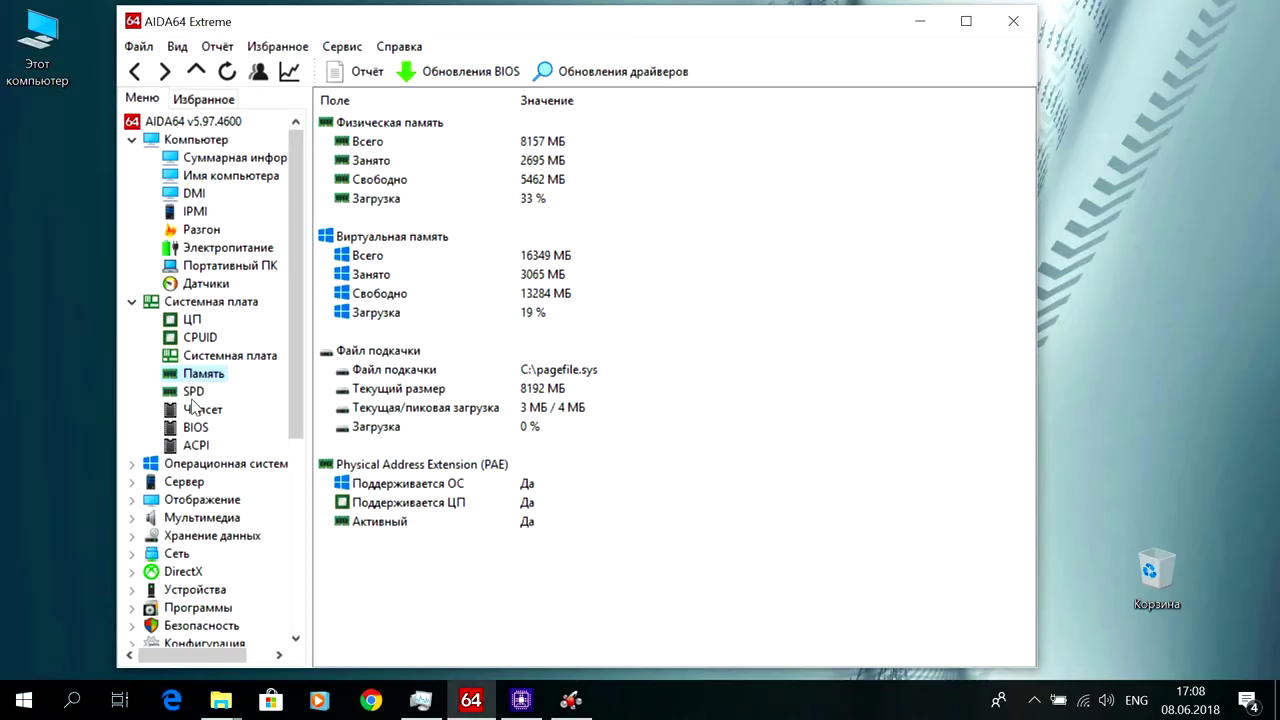
click(201, 410)
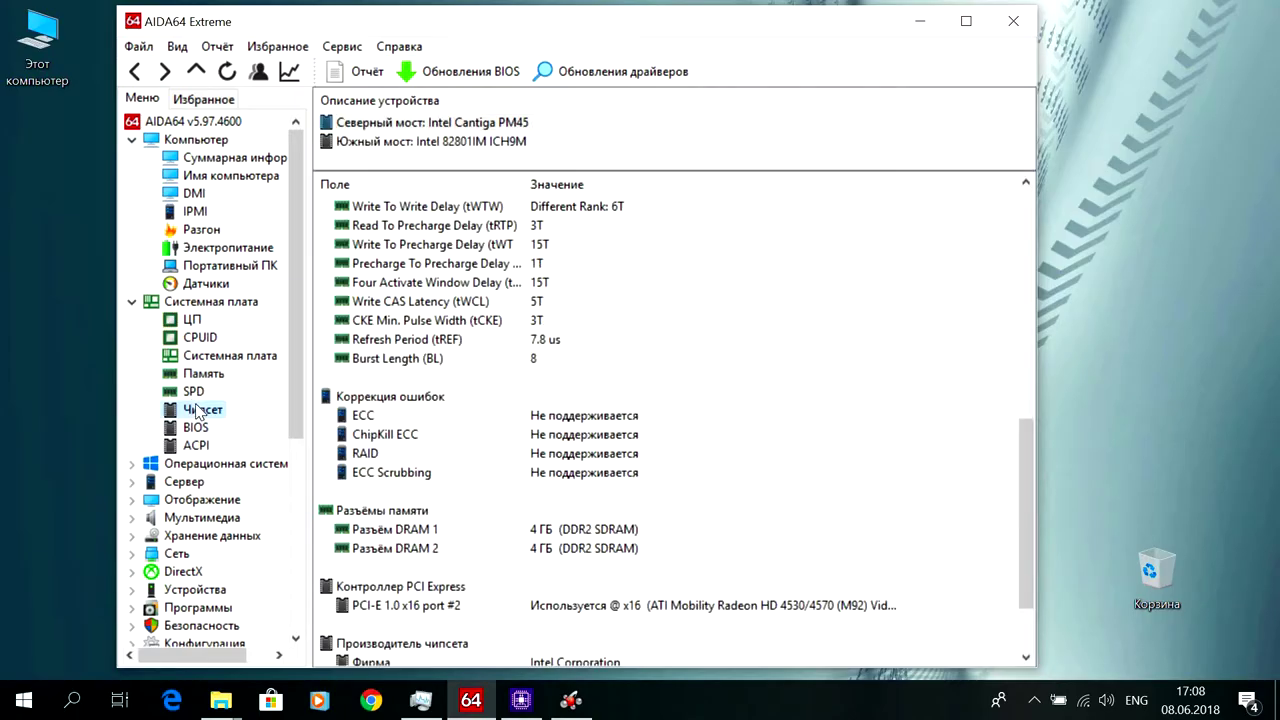
click(378, 143)
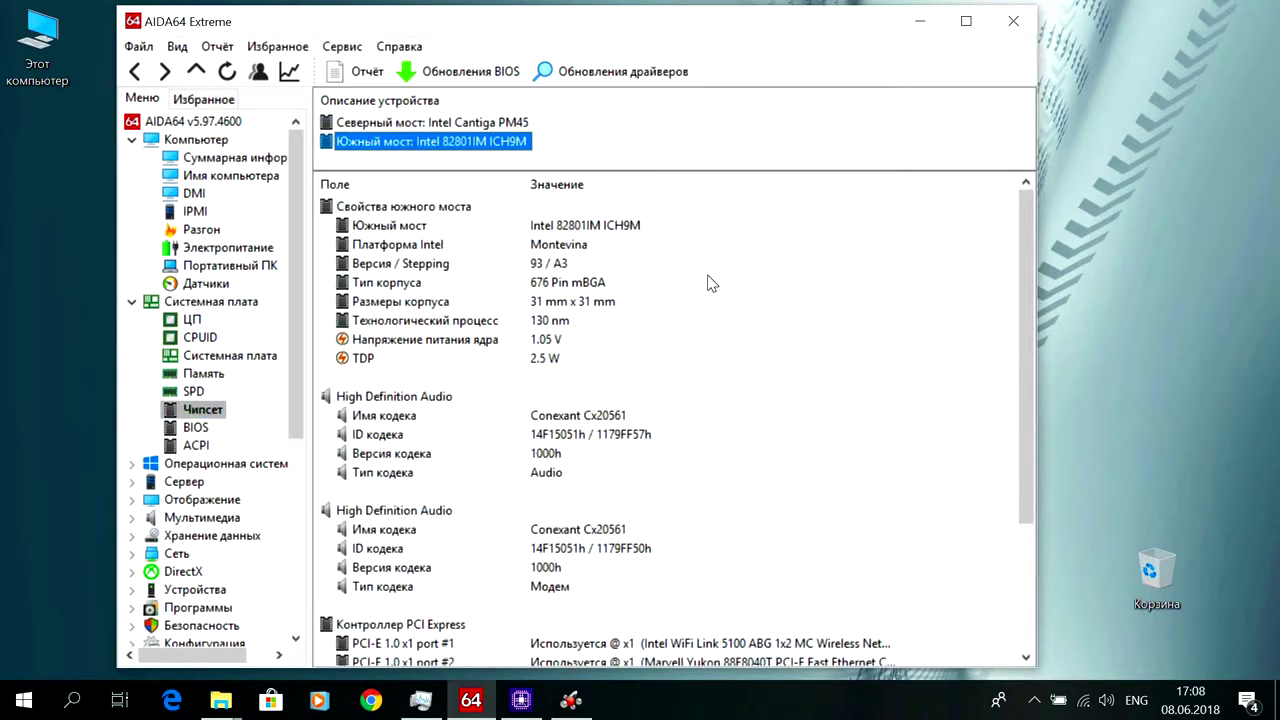
scroll(707, 284, down, 3)
scroll(709, 284, up, 3)
Step: View the memory read, write, copy and latency benchmark comparisons for the Toshiba Satellite P300
scroll(268, 405, down, 2)
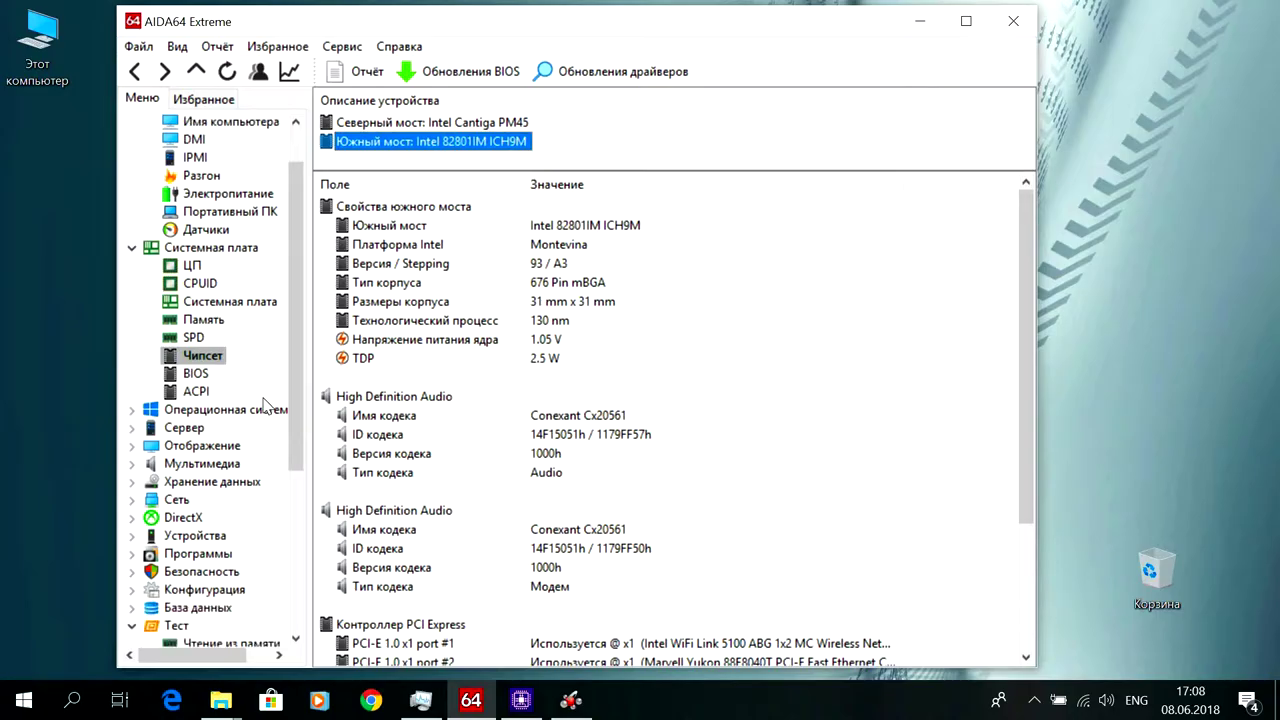
scroll(268, 405, down, 4)
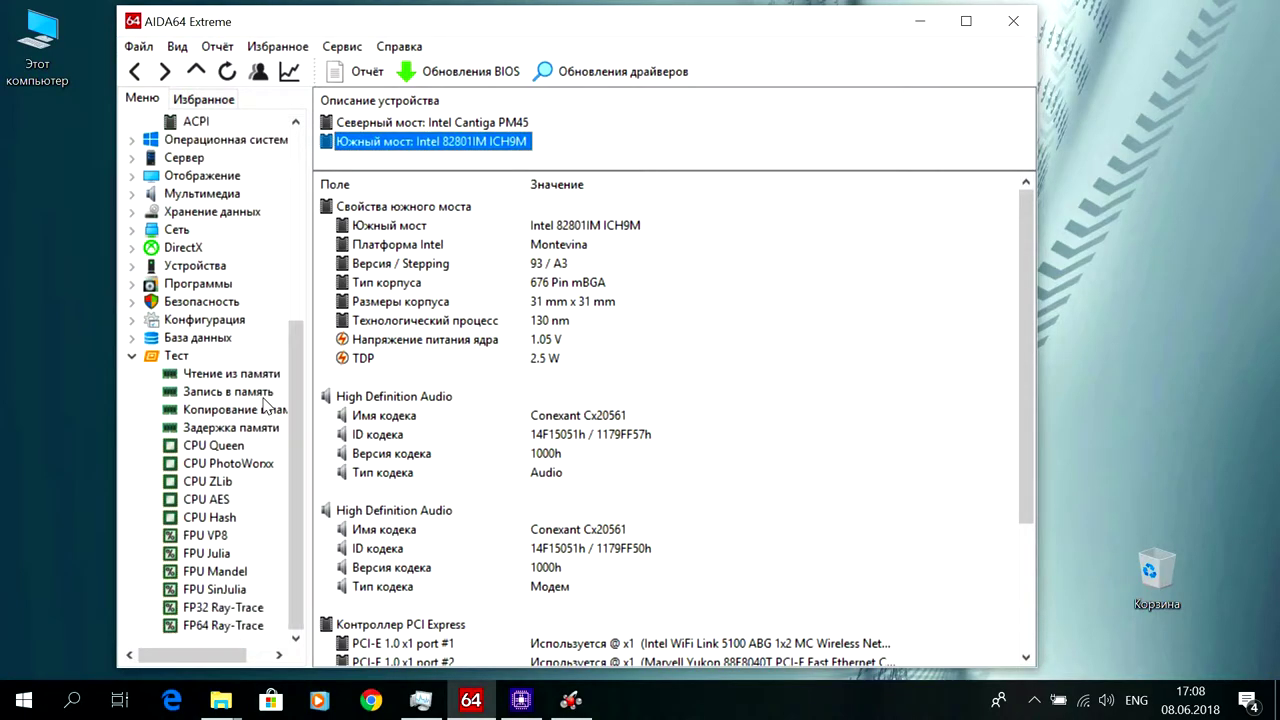
click(240, 377)
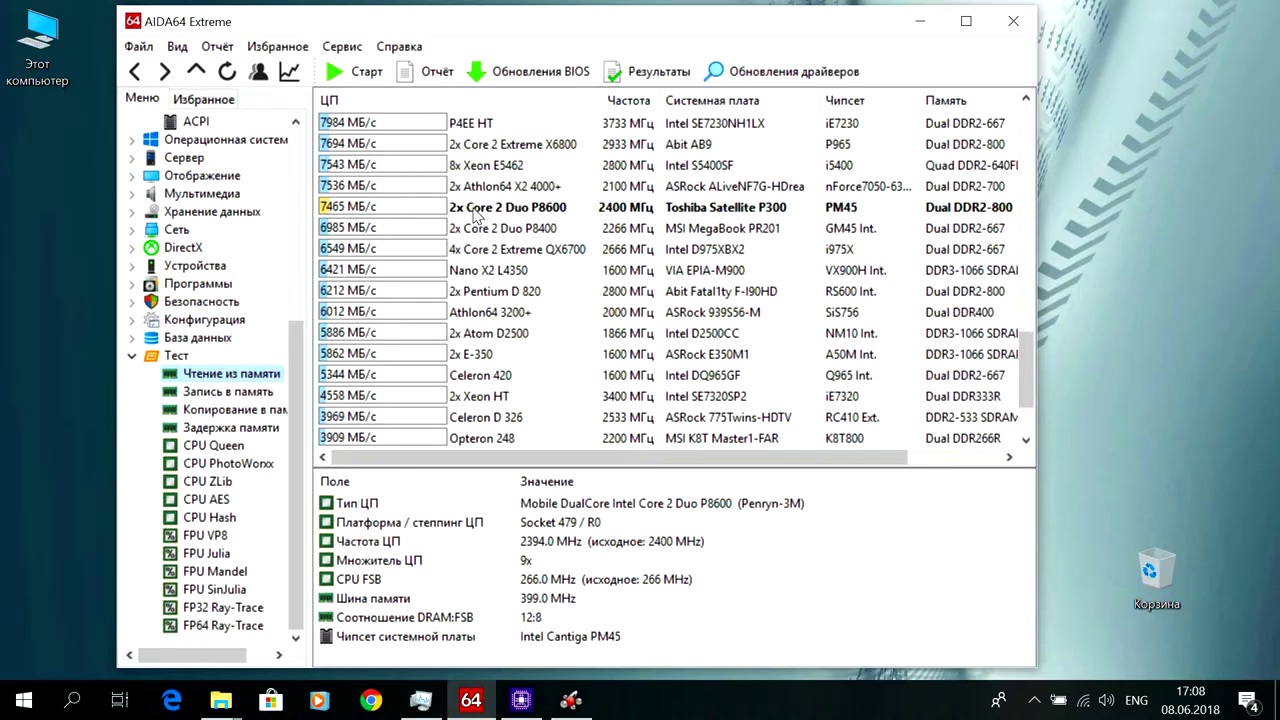
click(230, 392)
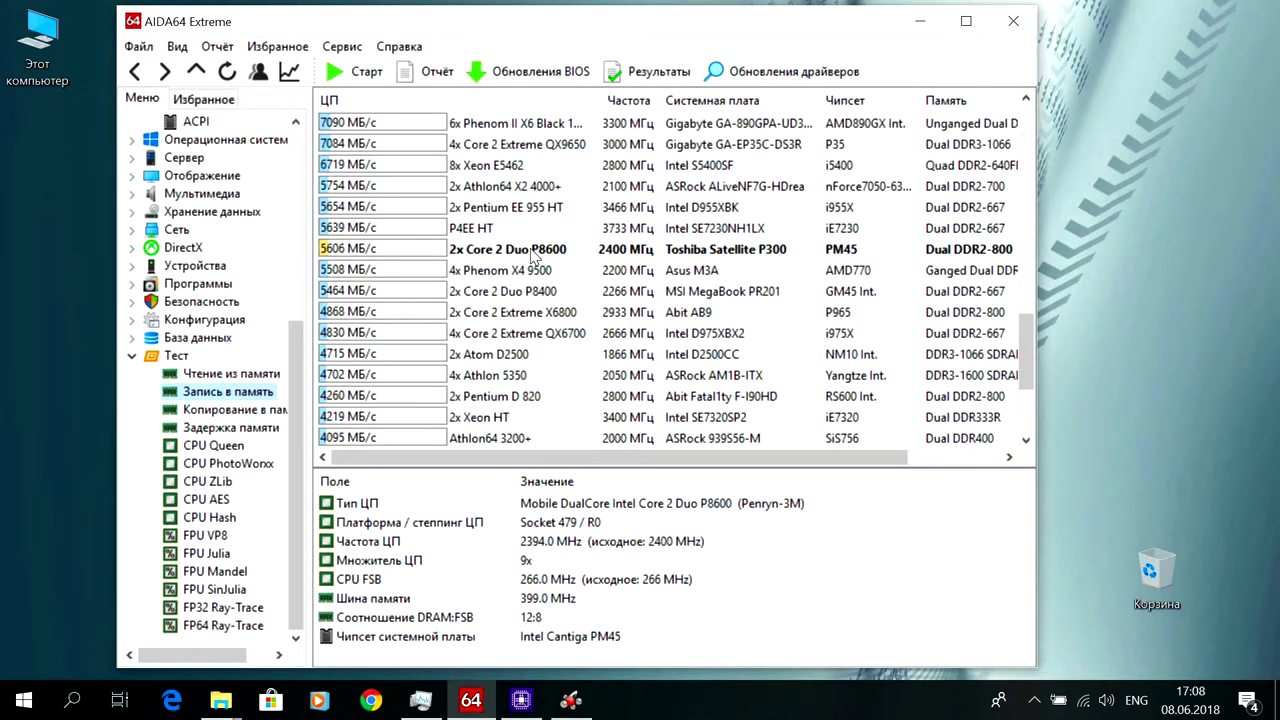
click(239, 413)
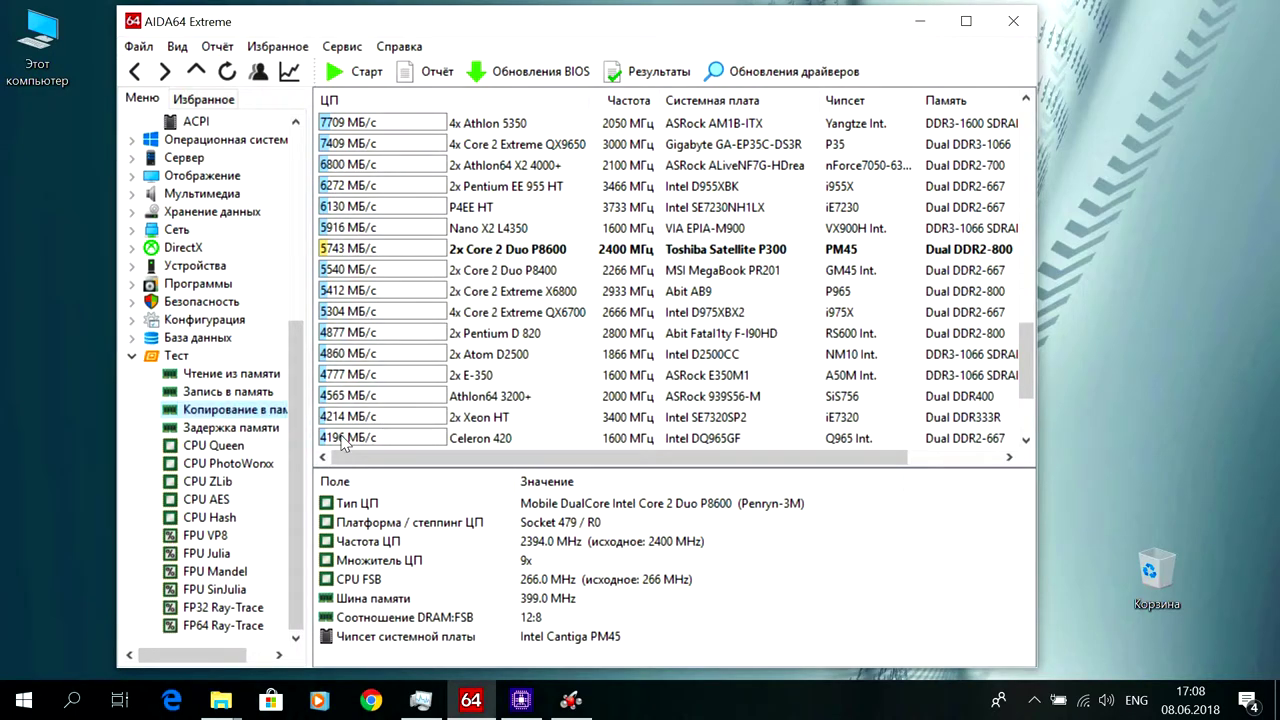
click(258, 428)
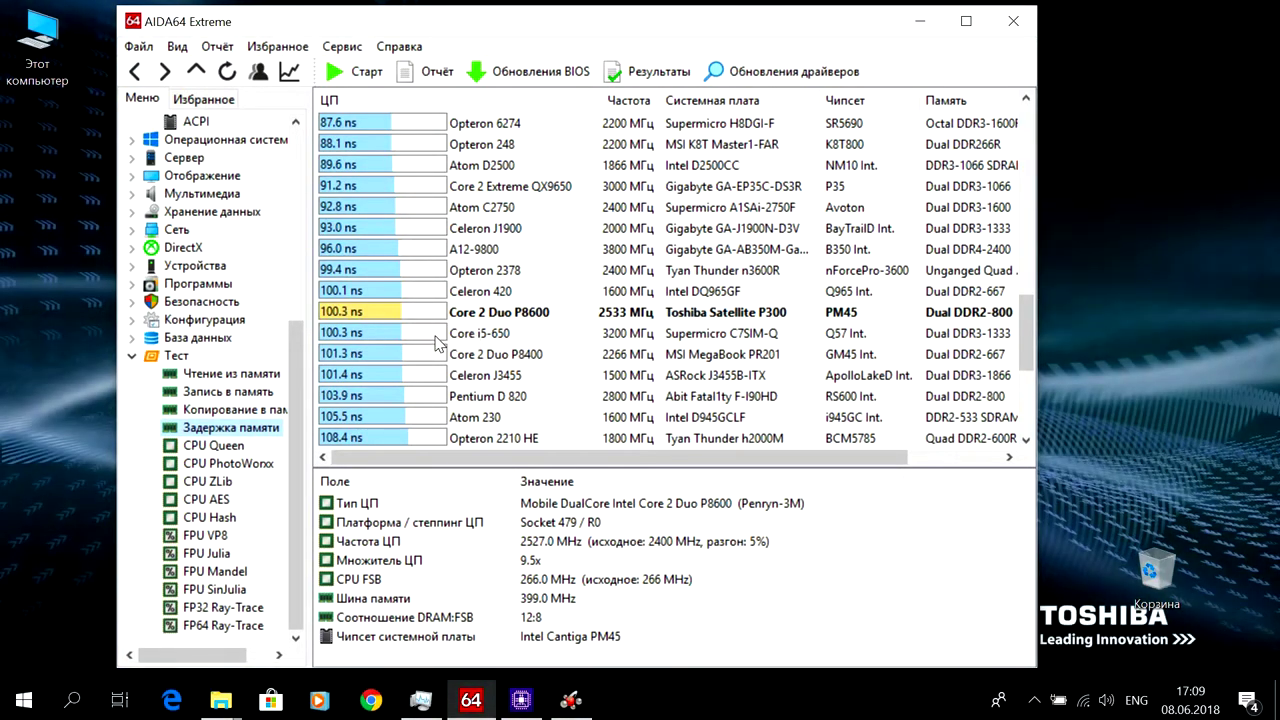
Step: Compare the laptop's processor in the CPU Queen, PhotoWorxx, ZLib, AES and Hash benchmark rankings
click(238, 446)
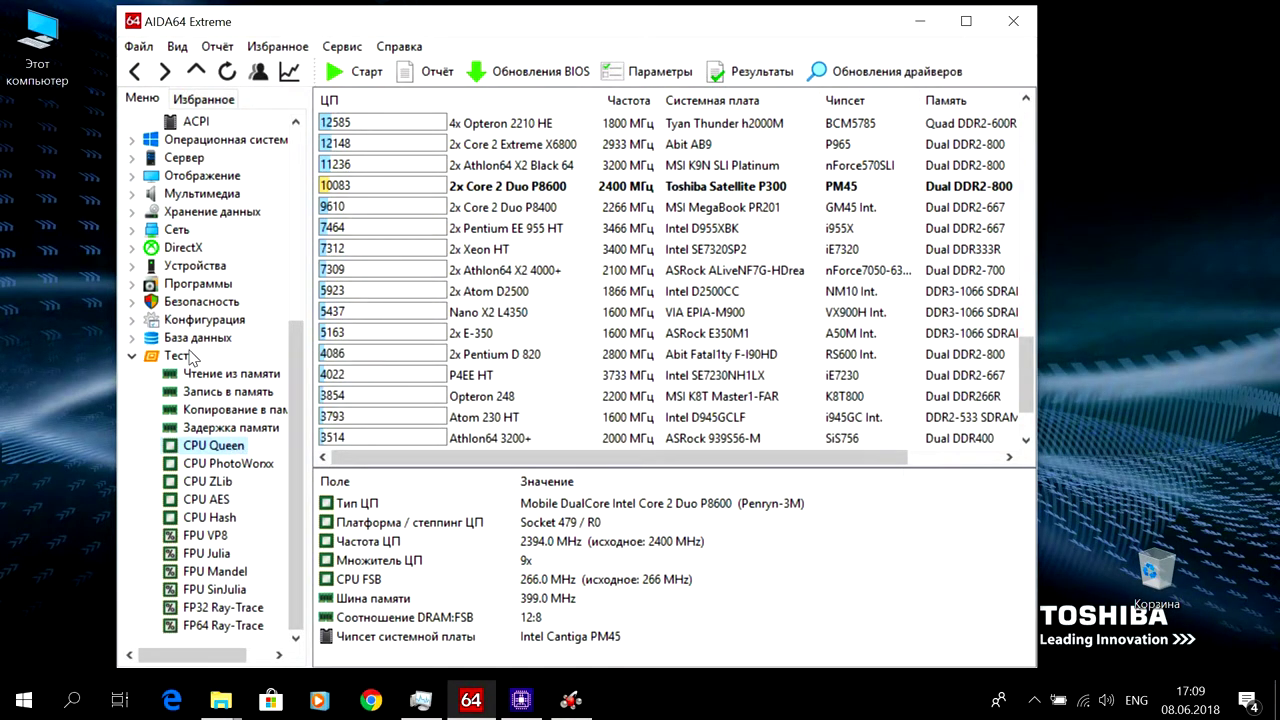
click(252, 466)
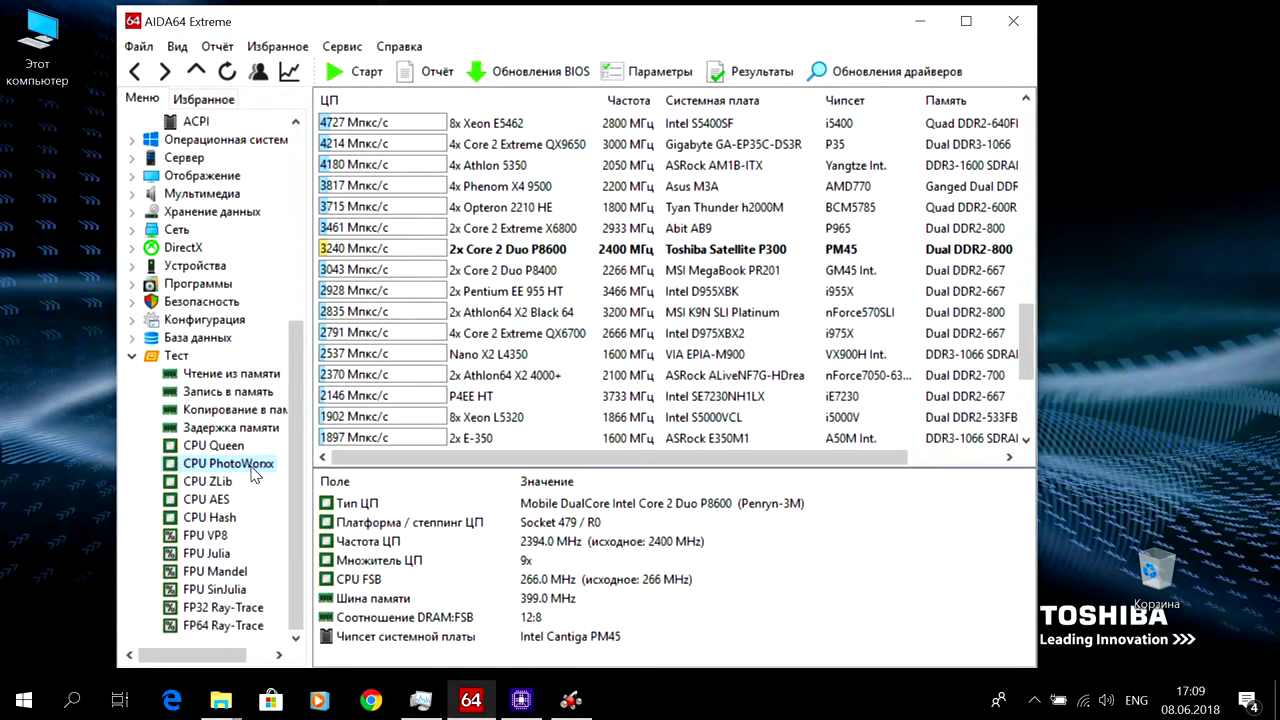
click(206, 484)
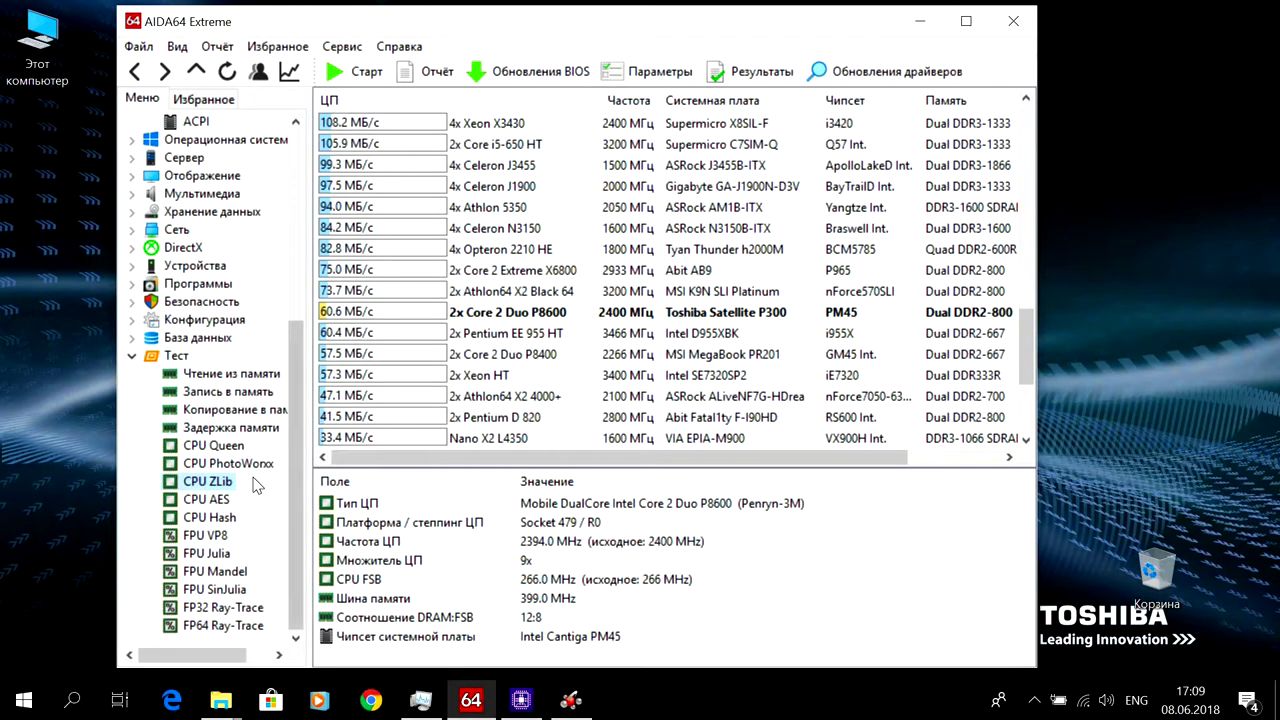
click(222, 499)
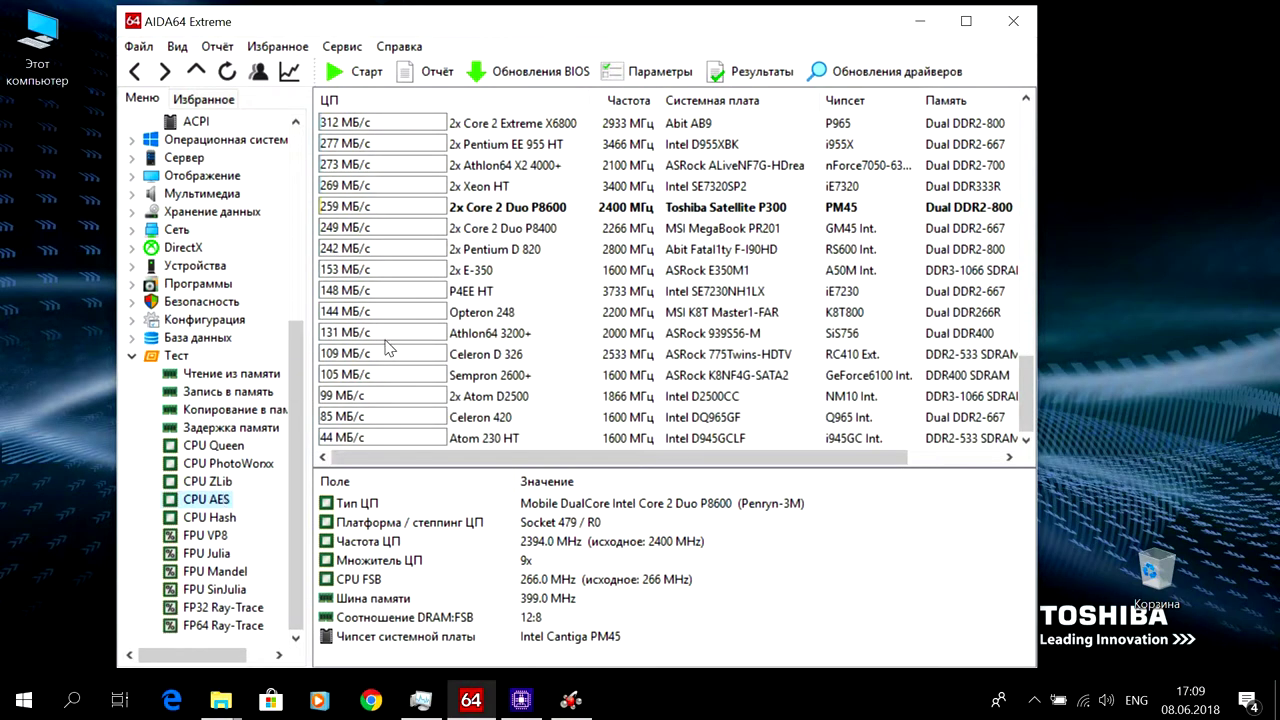
click(205, 516)
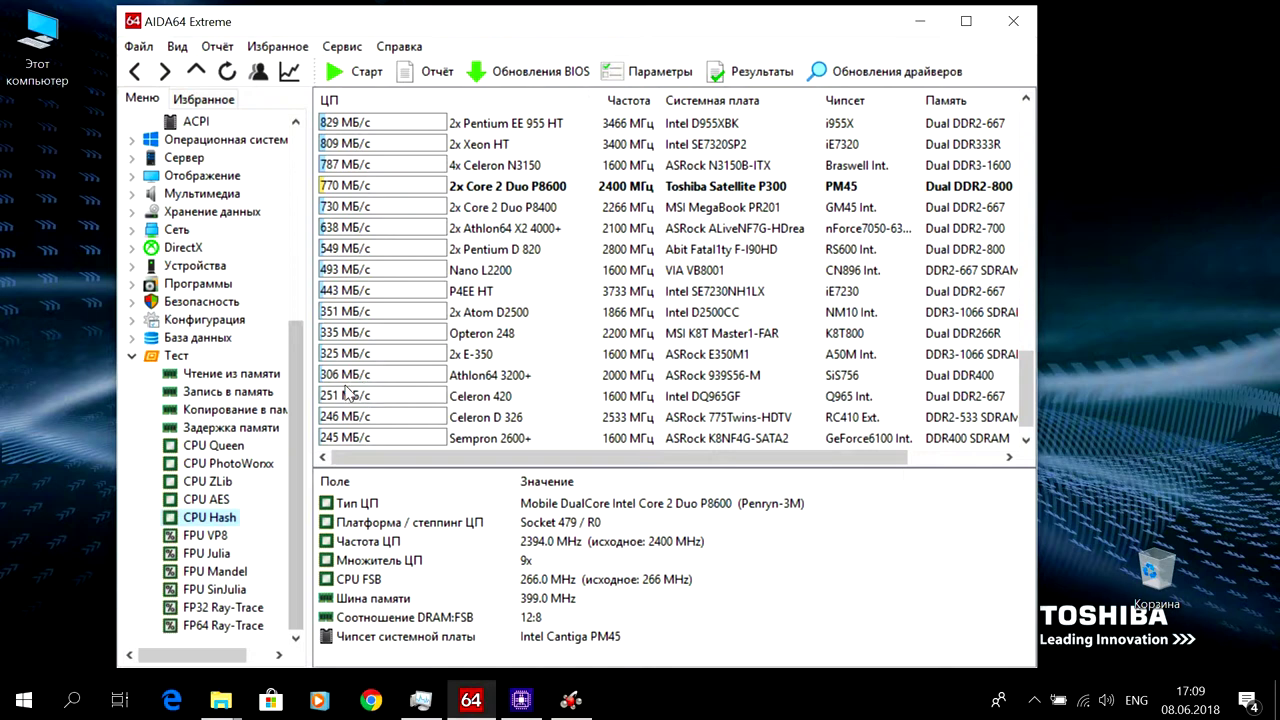
Step: Look through the FPU VP8 benchmark ranking and compare the laptop's Core 2 Duo P8600 with other processors
click(229, 537)
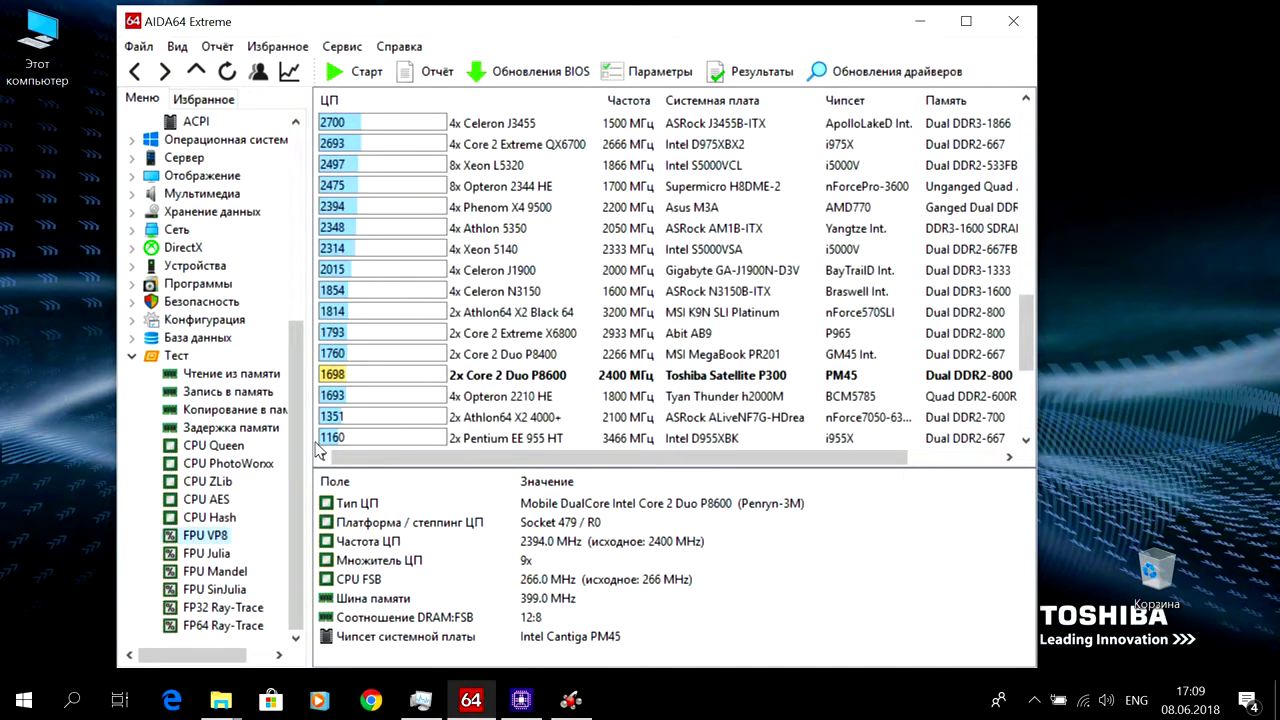
scroll(770, 384, down, 2)
scroll(750, 387, up, 1)
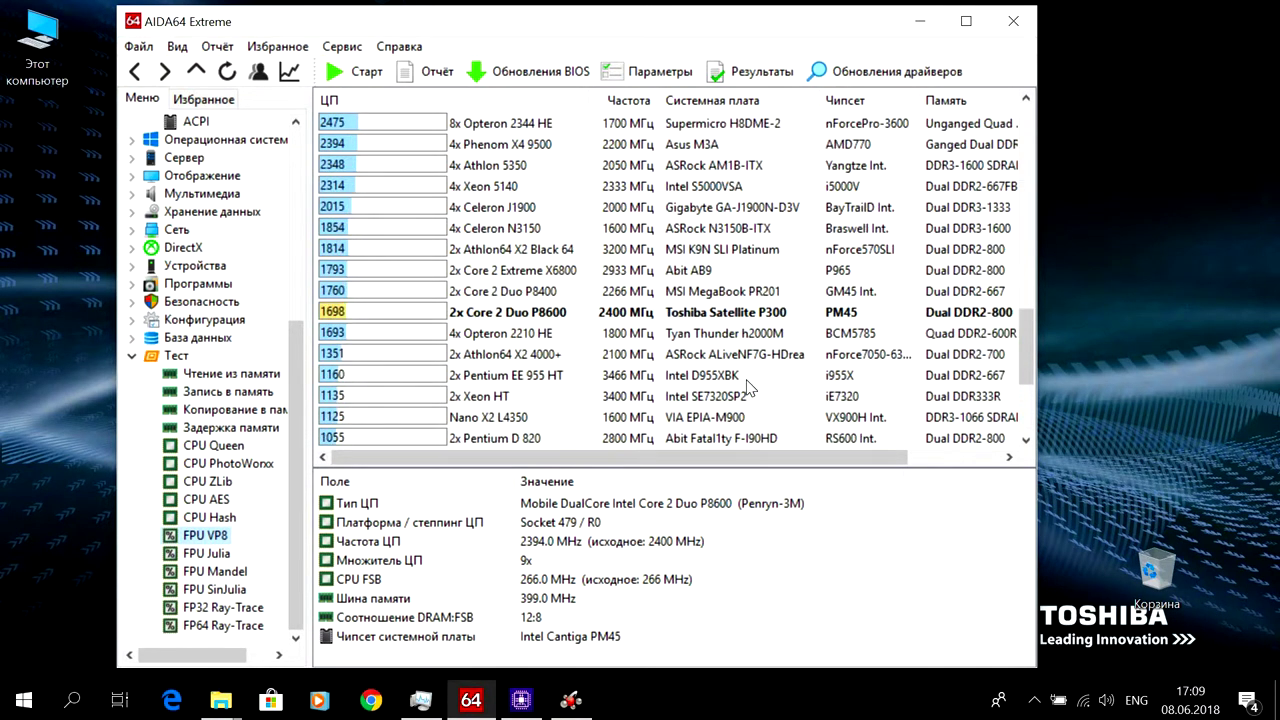
scroll(750, 387, up, 6)
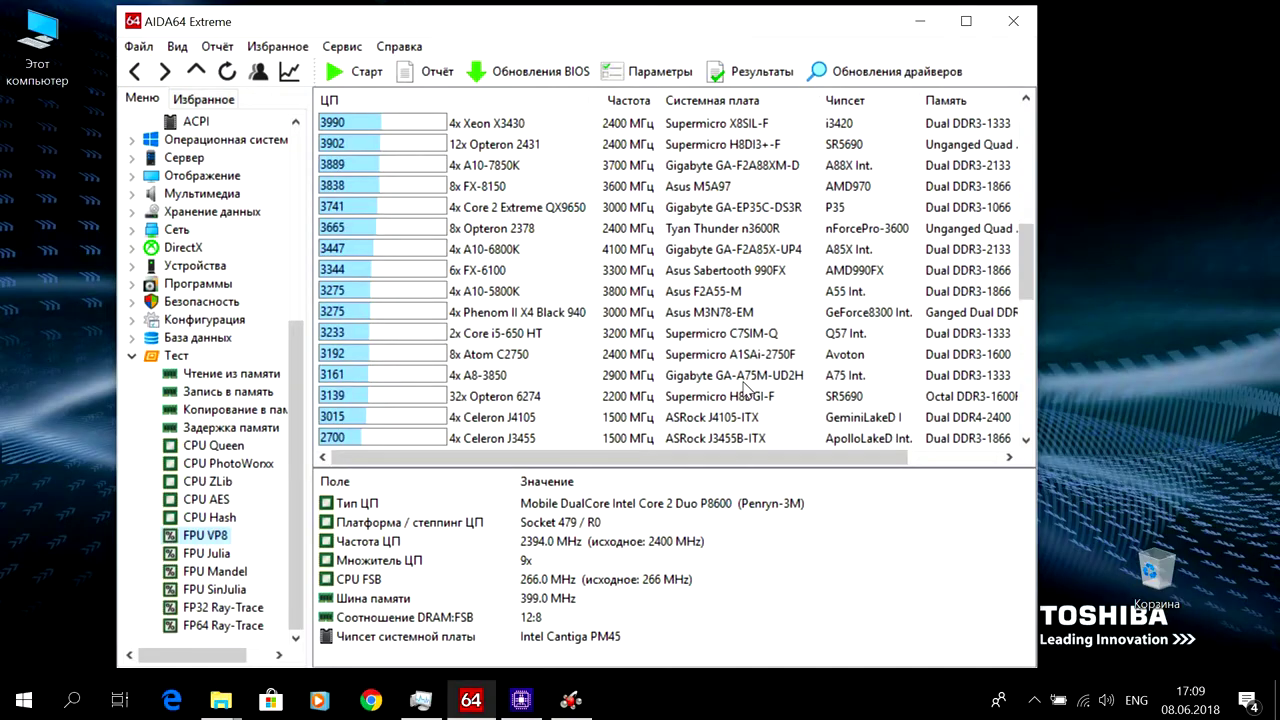
scroll(745, 387, up, 7)
scroll(743, 389, down, 9)
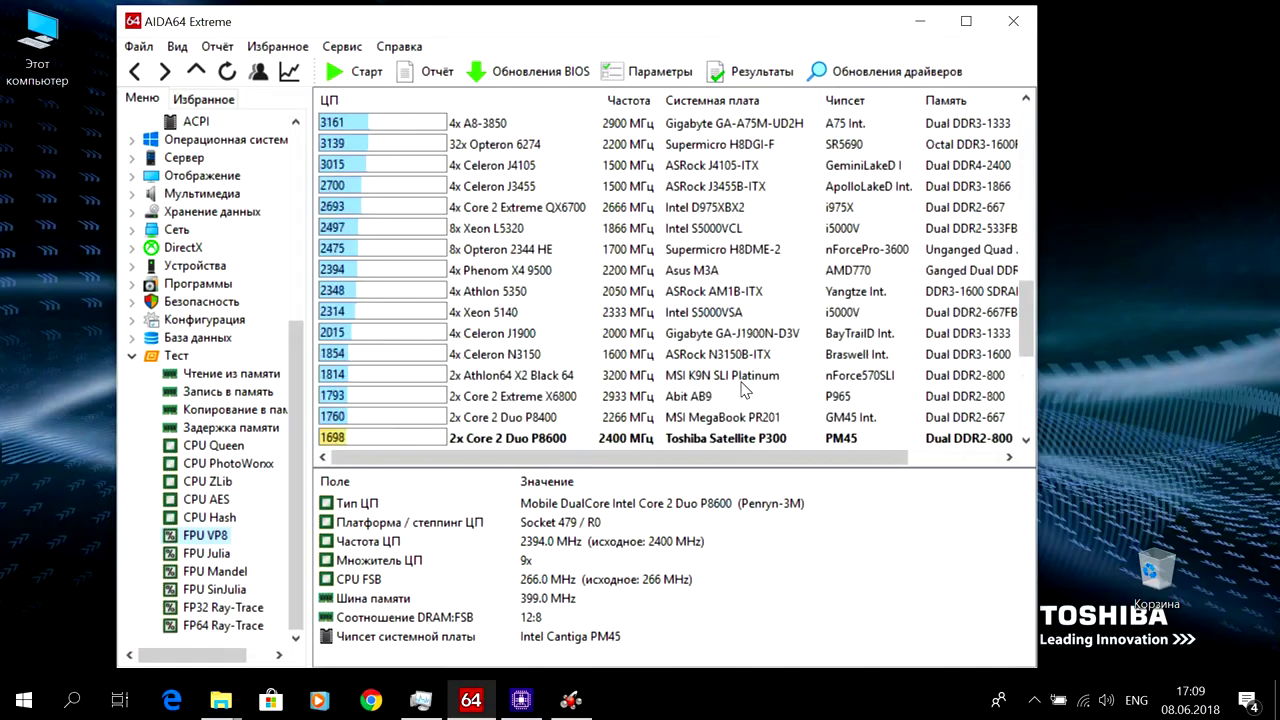
scroll(743, 389, down, 2)
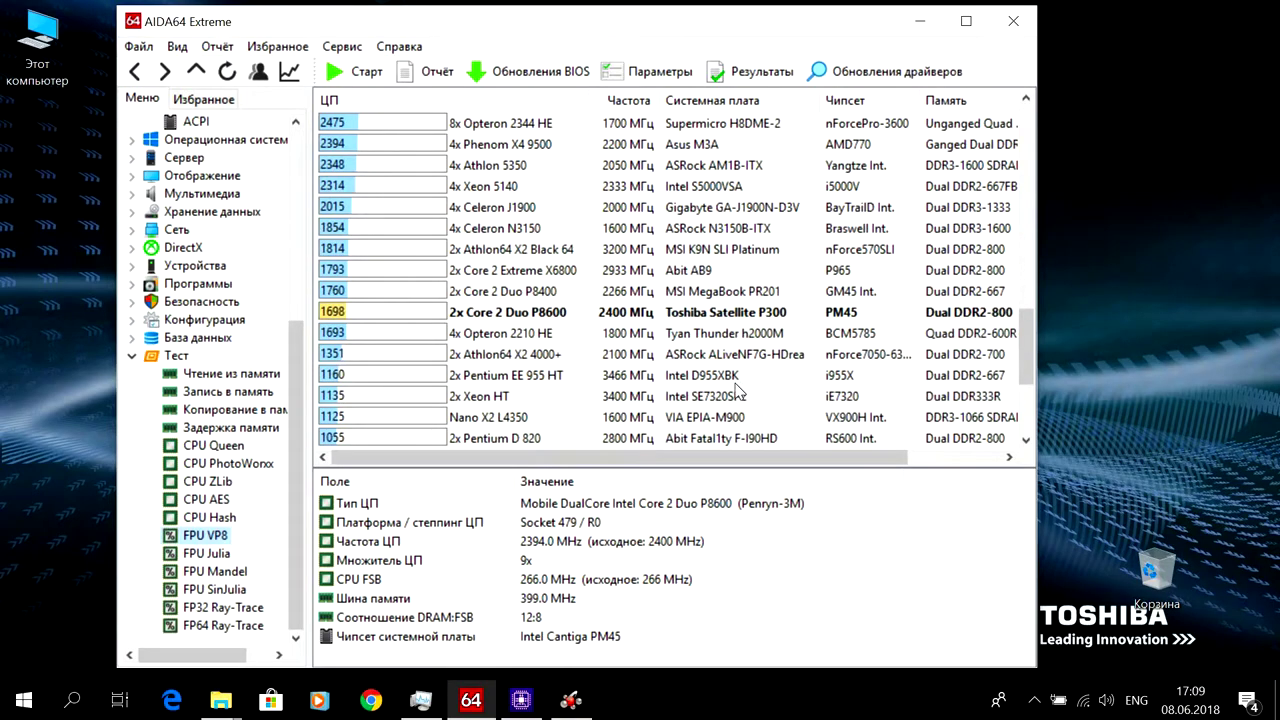
Step: View the FPU Julia, Mandel and SinJulia benchmark rankings, plus FP32 and FP64 Ray-Trace
click(229, 556)
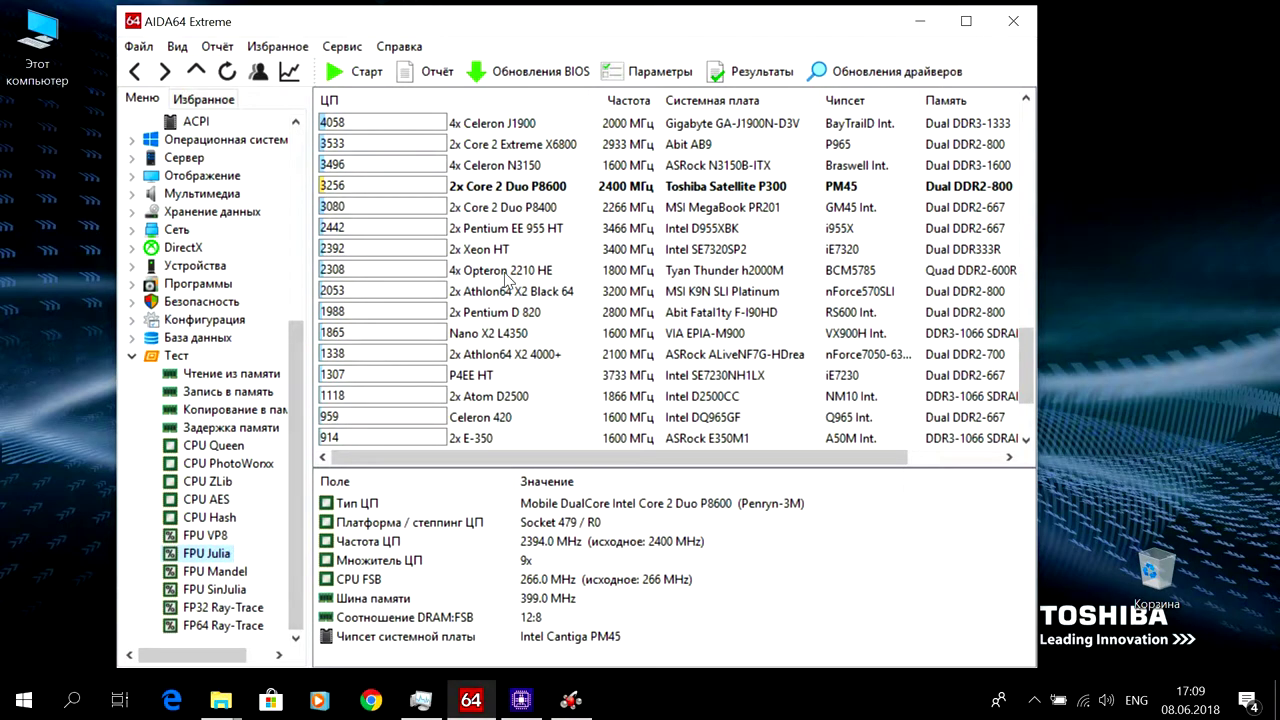
click(221, 576)
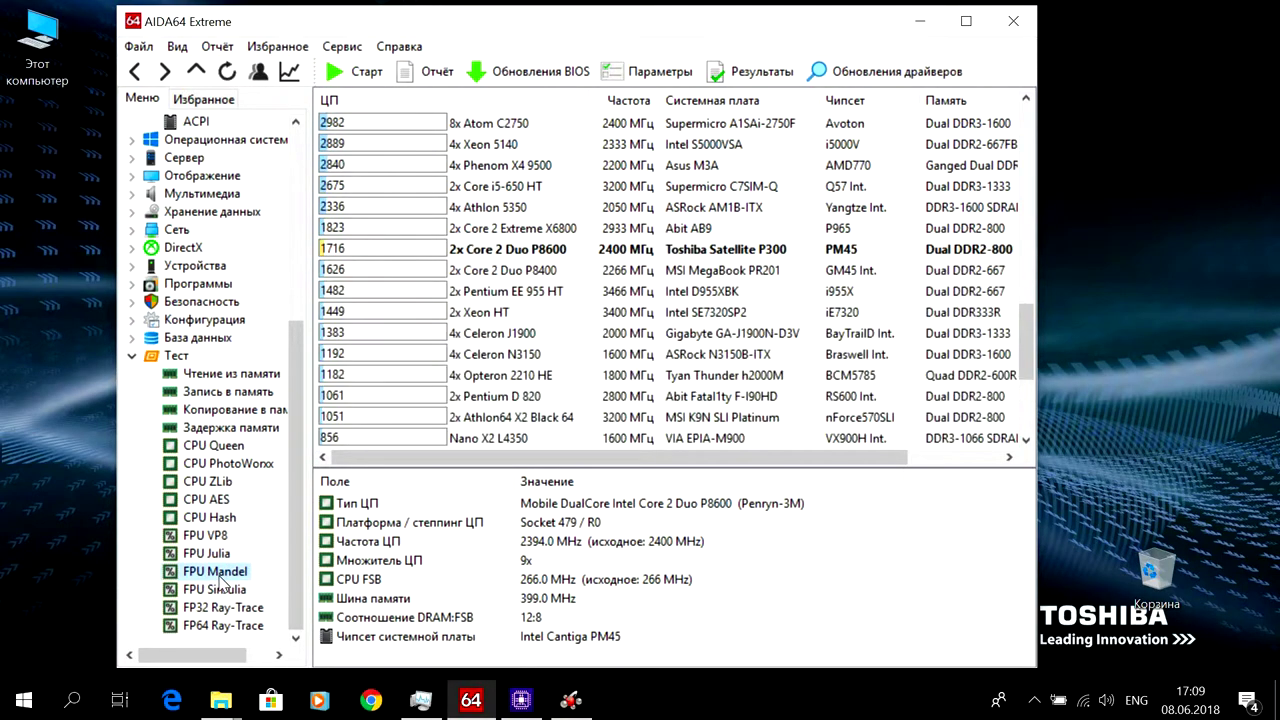
click(228, 592)
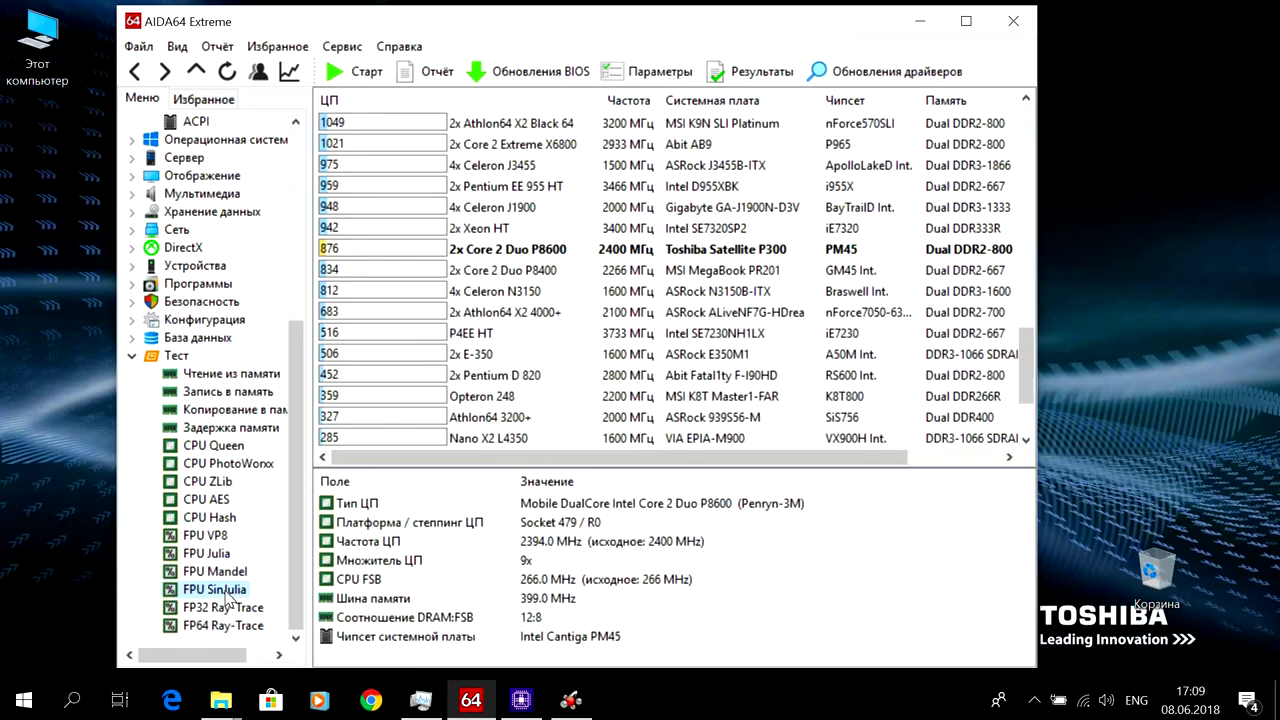
click(232, 610)
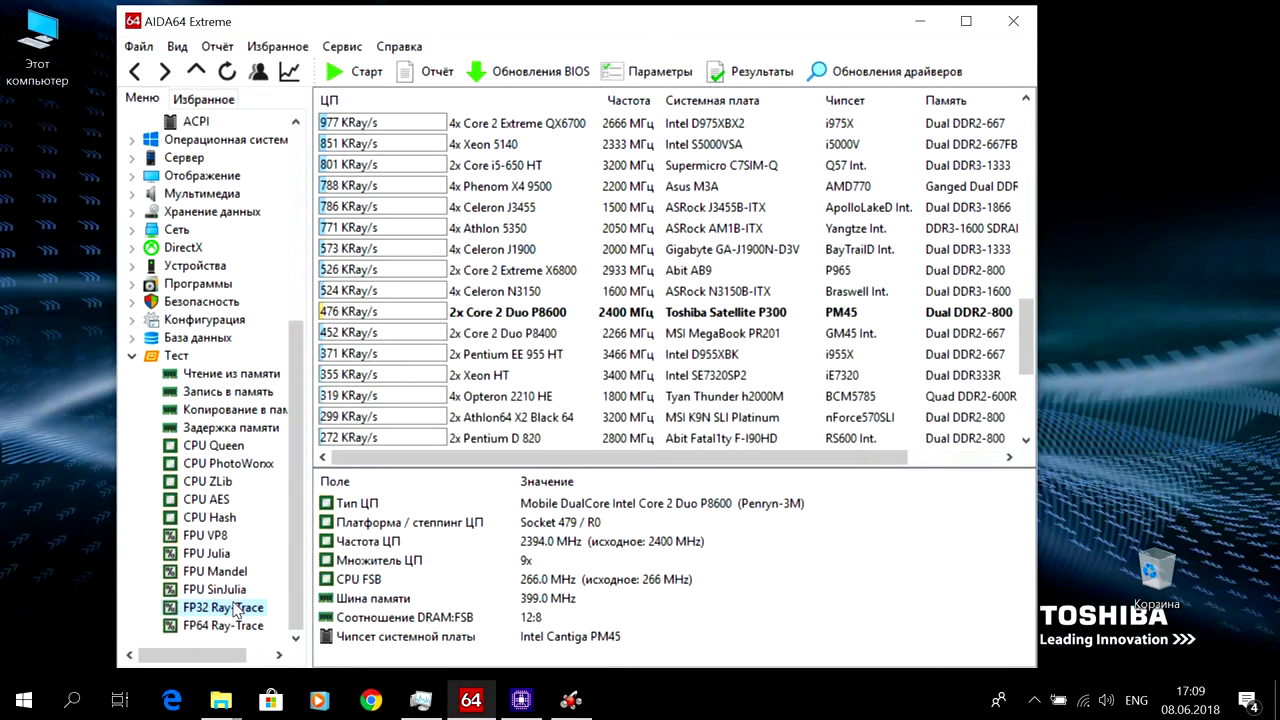
click(232, 626)
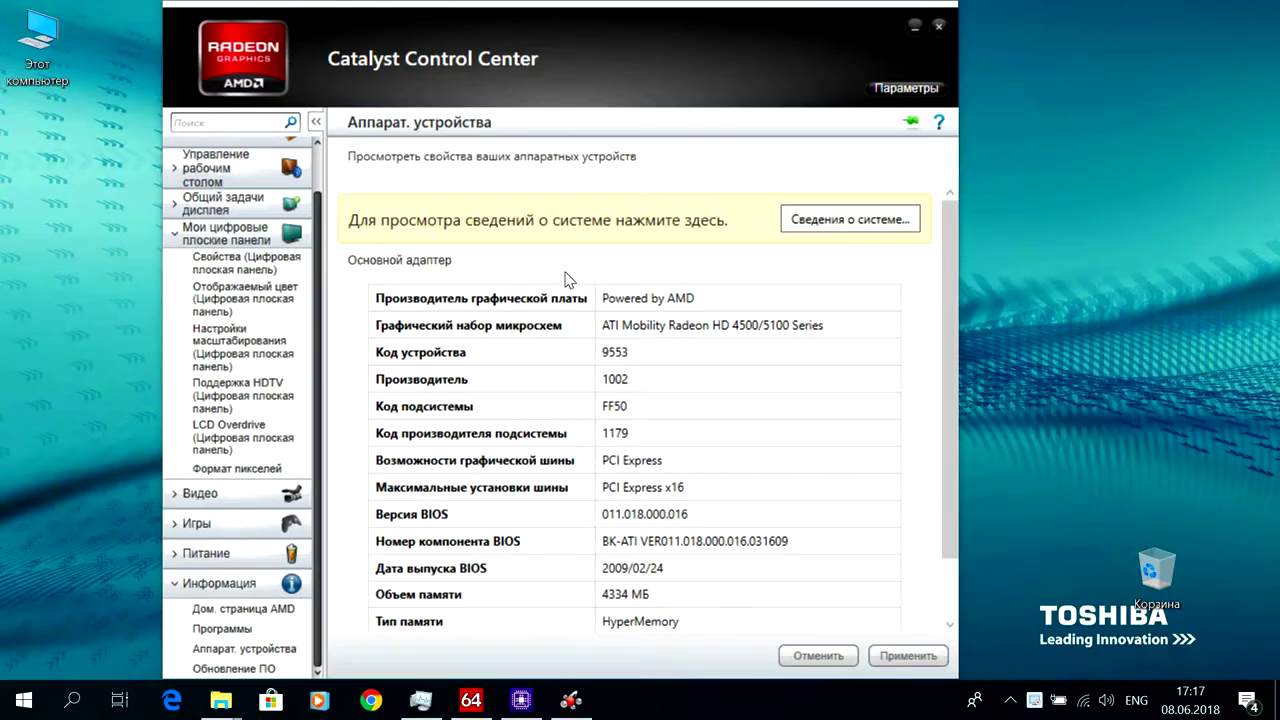
Step: Review the primary graphics adapter's hardware details in Catalyst Control Center and view the digital flat panel's properties
scroll(752, 341, down, 1)
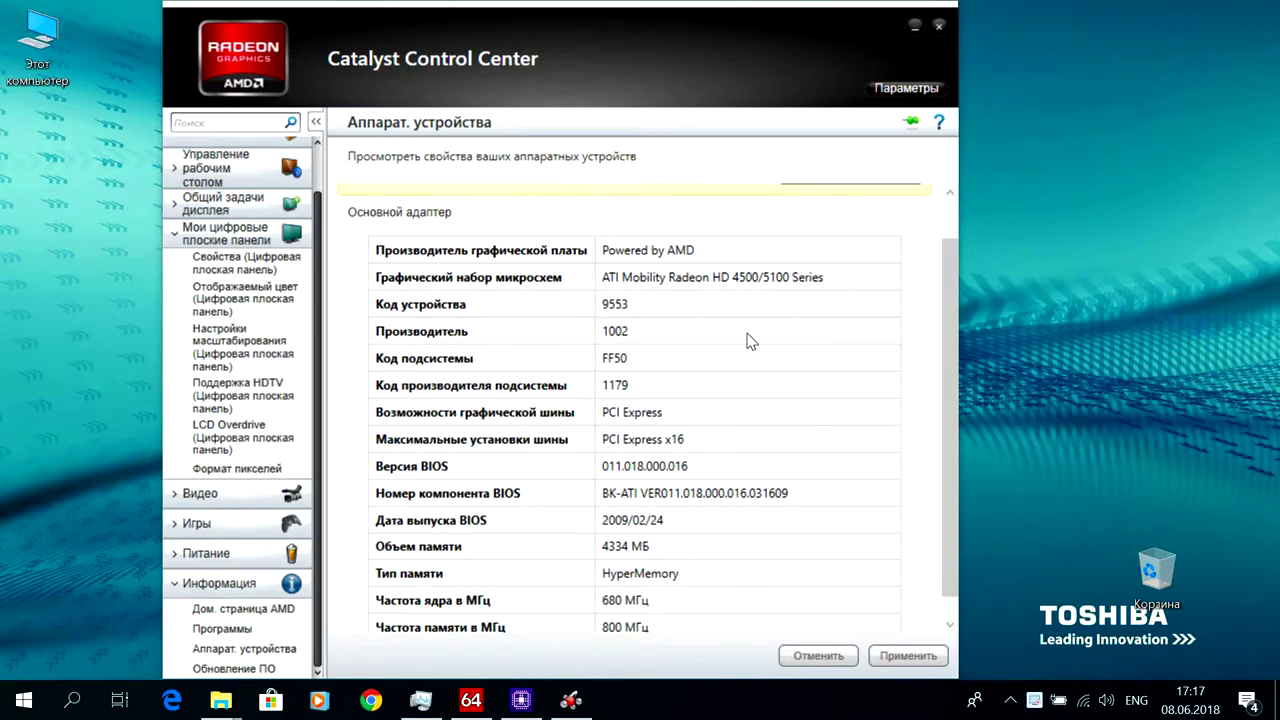
scroll(752, 341, down, 1)
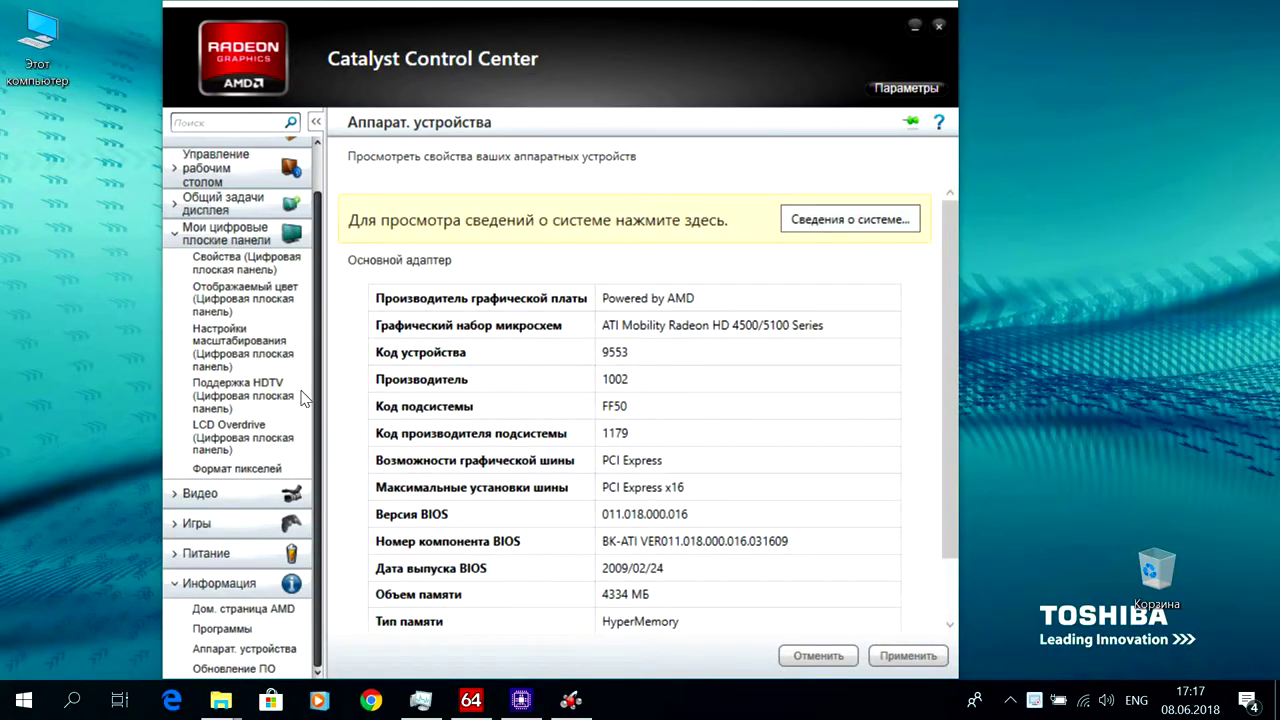
click(209, 270)
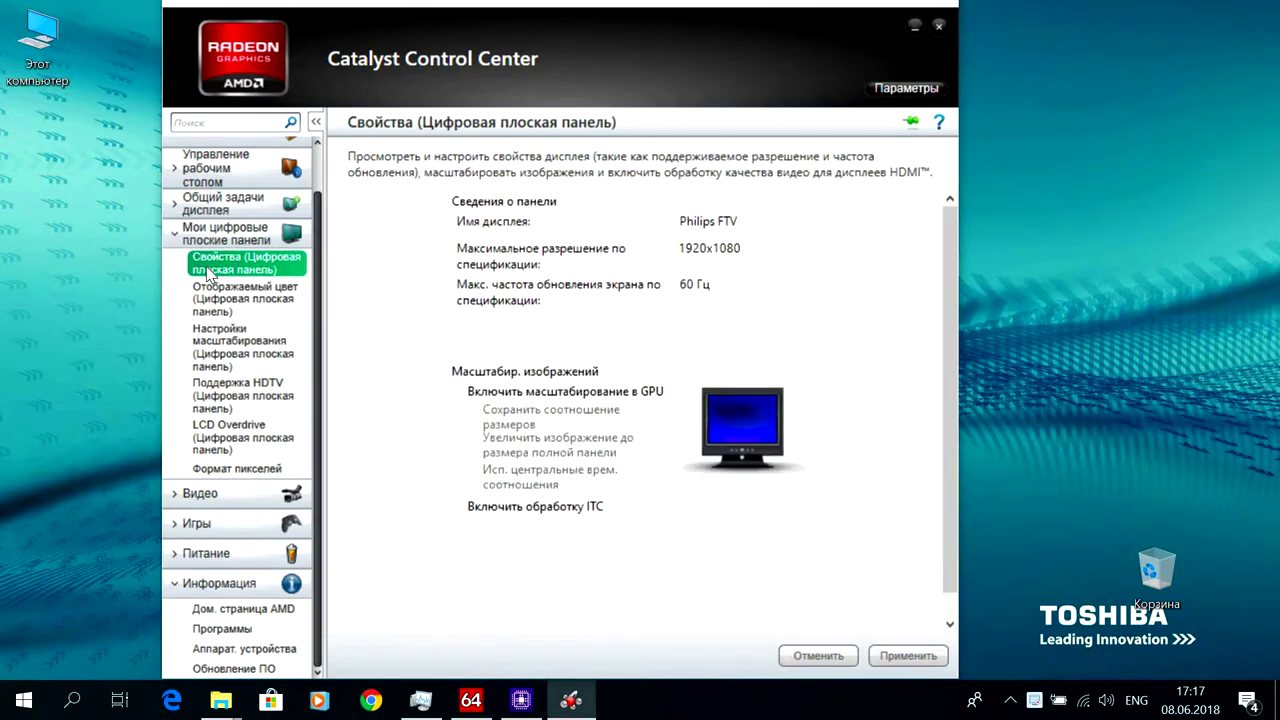